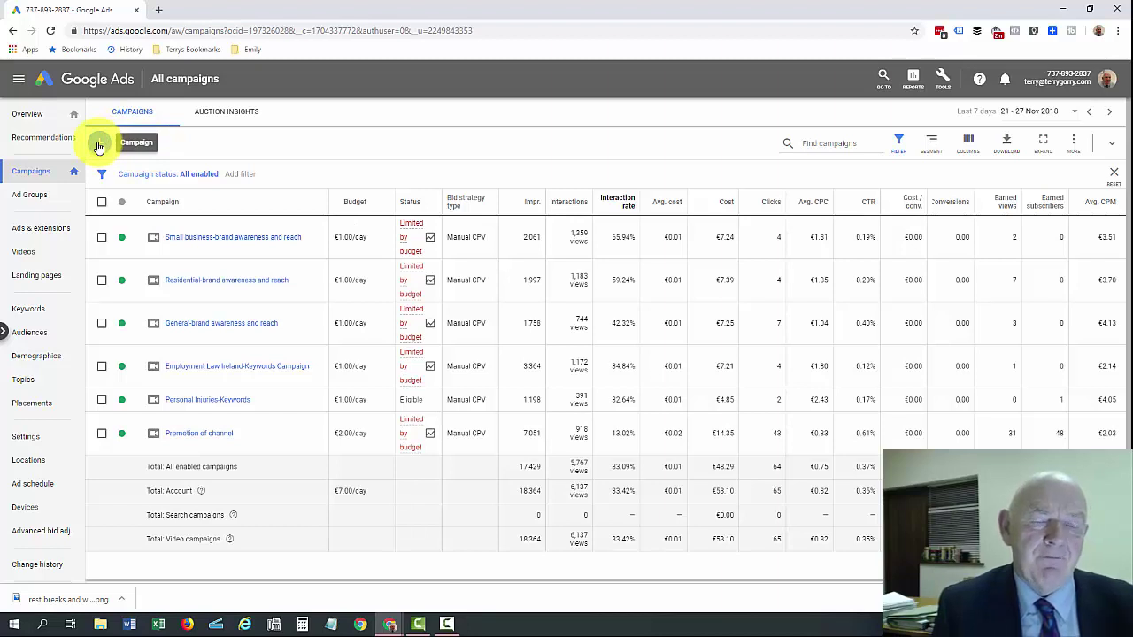
# Step: Start a new campaign without a goal's guidance, choosing the Video type and the Standard video campaign subtype
pyautogui.click(98, 147)
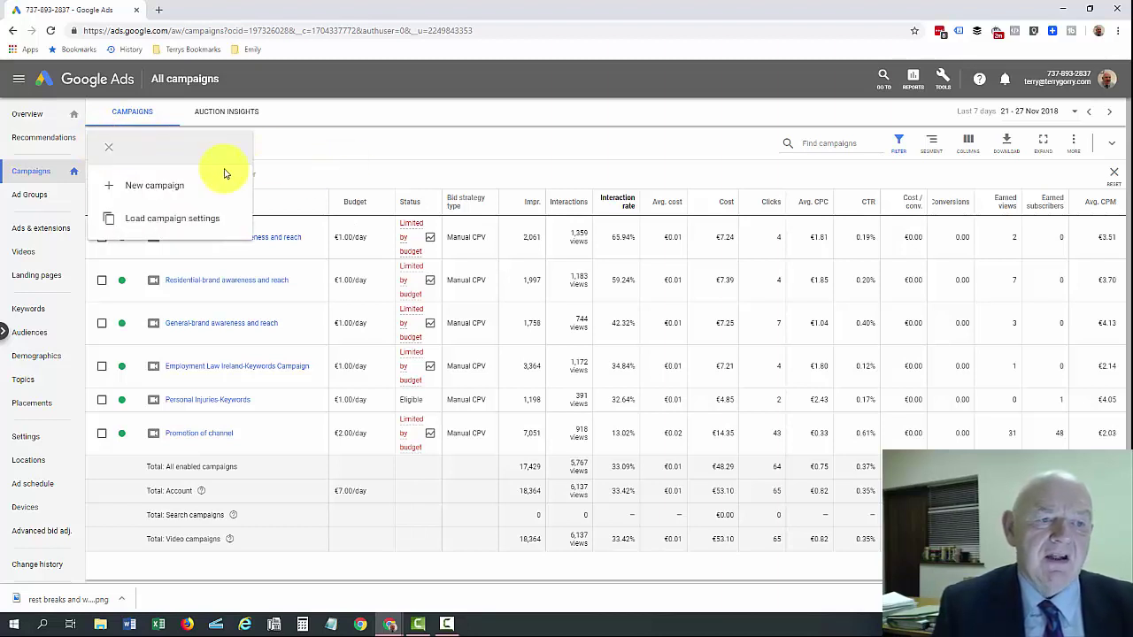
pyautogui.click(157, 186)
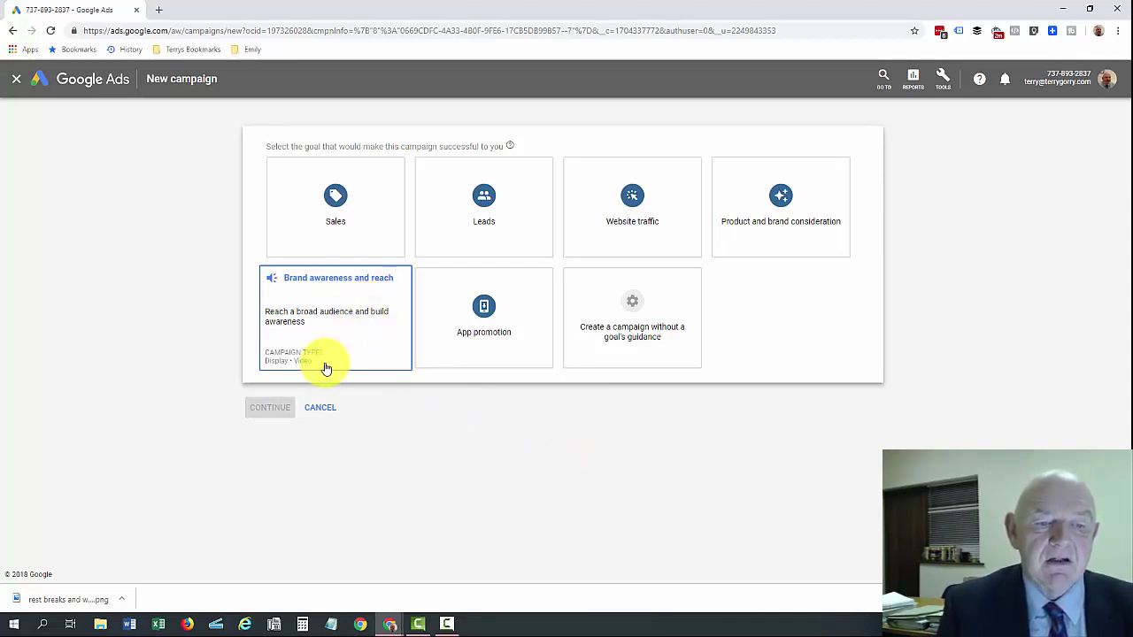
pyautogui.click(646, 320)
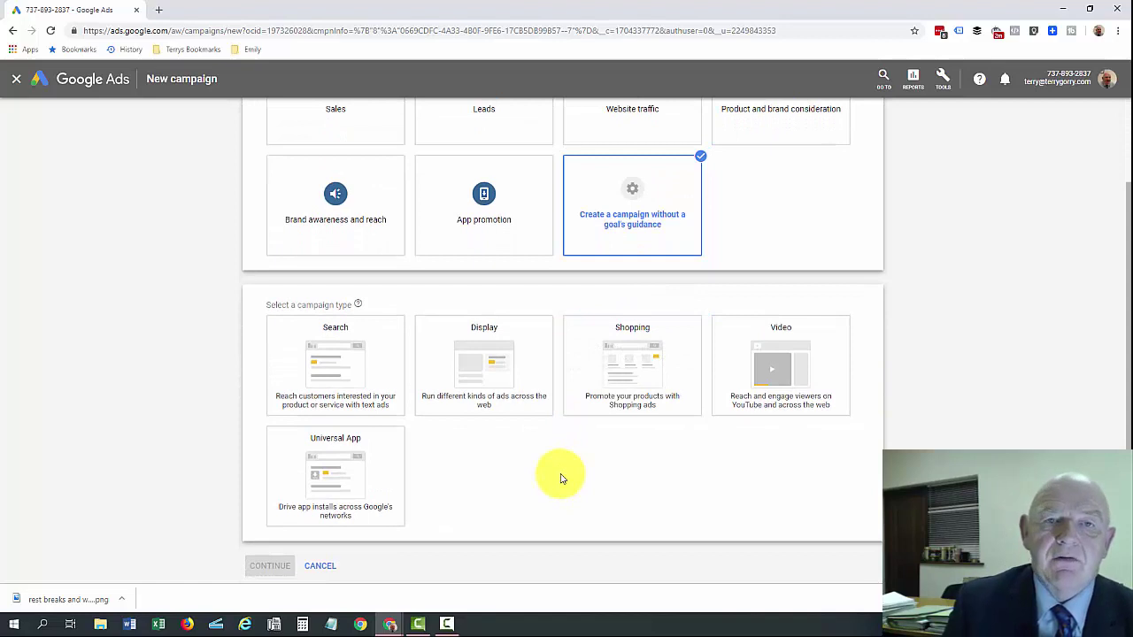
pyautogui.click(776, 361)
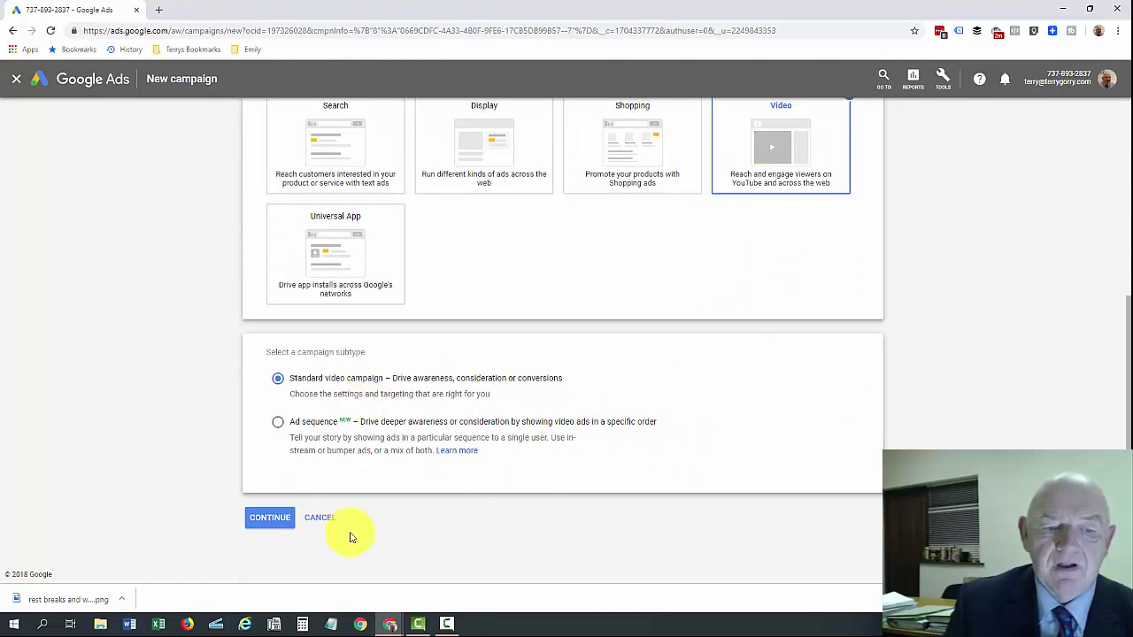
pyautogui.click(273, 520)
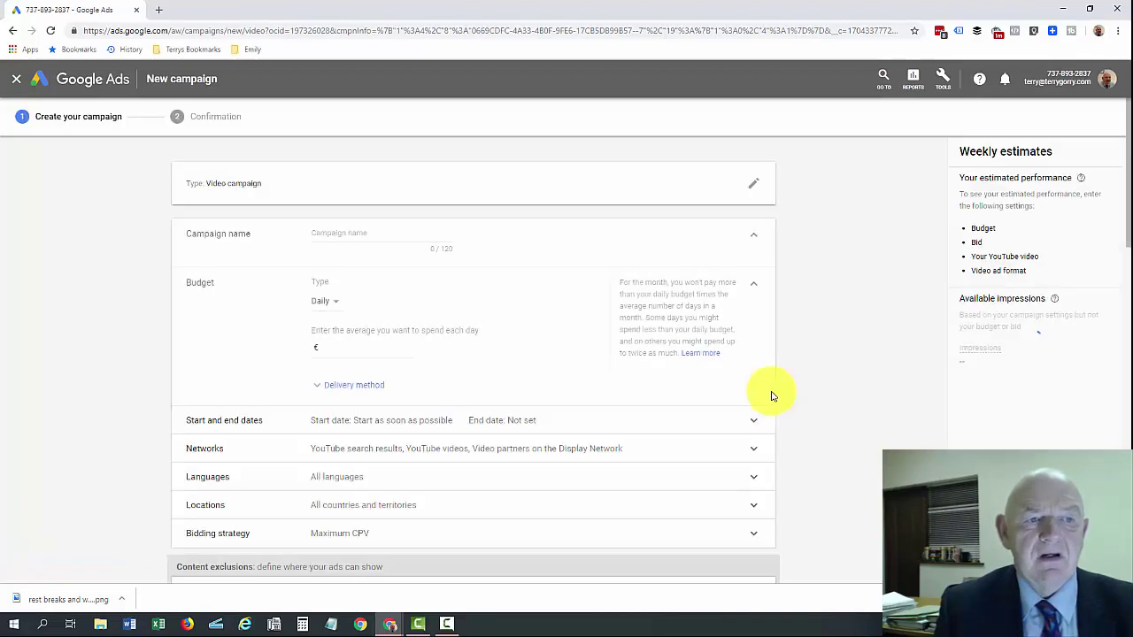
# Step: Name the campaign "Wills #2" and set its average daily budget to €1.00
pyautogui.click(380, 234)
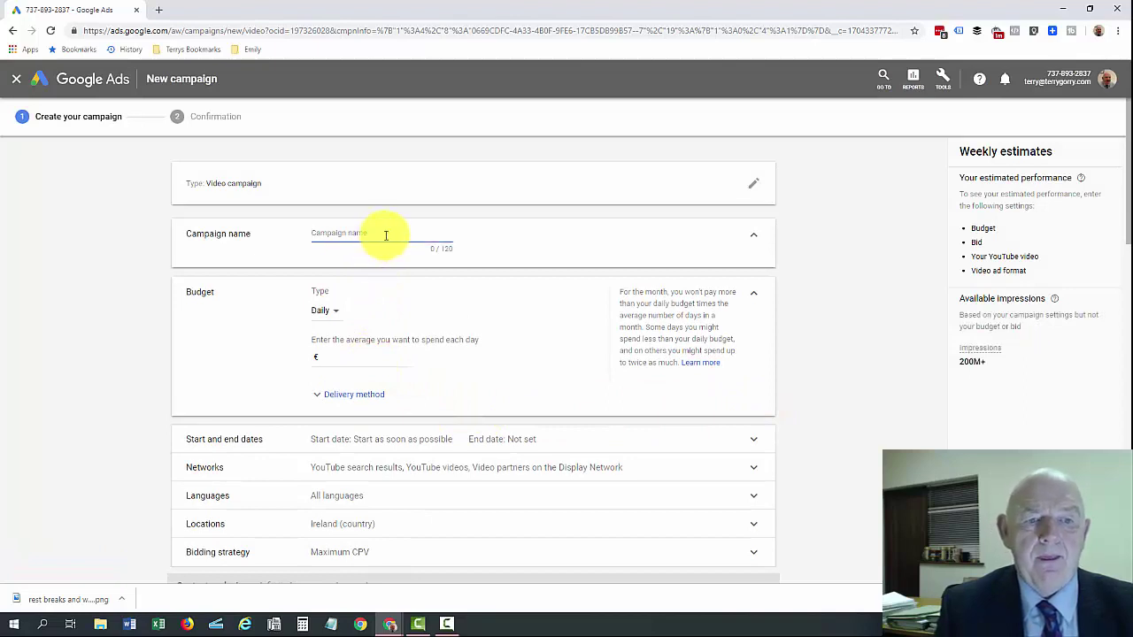
pyautogui.write('Wills')
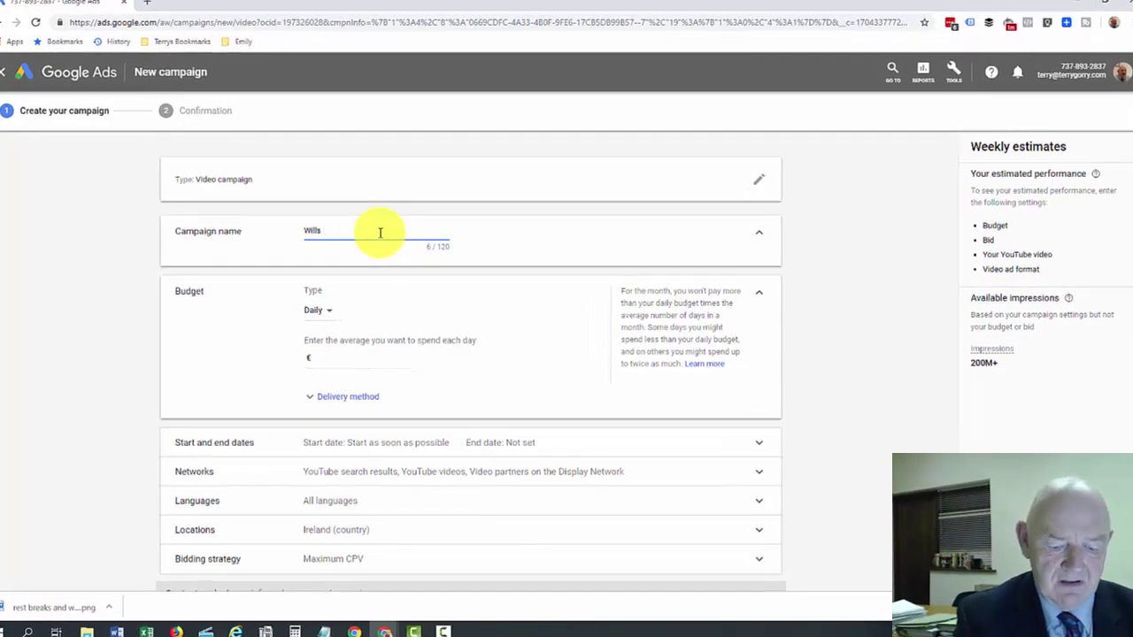
pyautogui.write('#2')
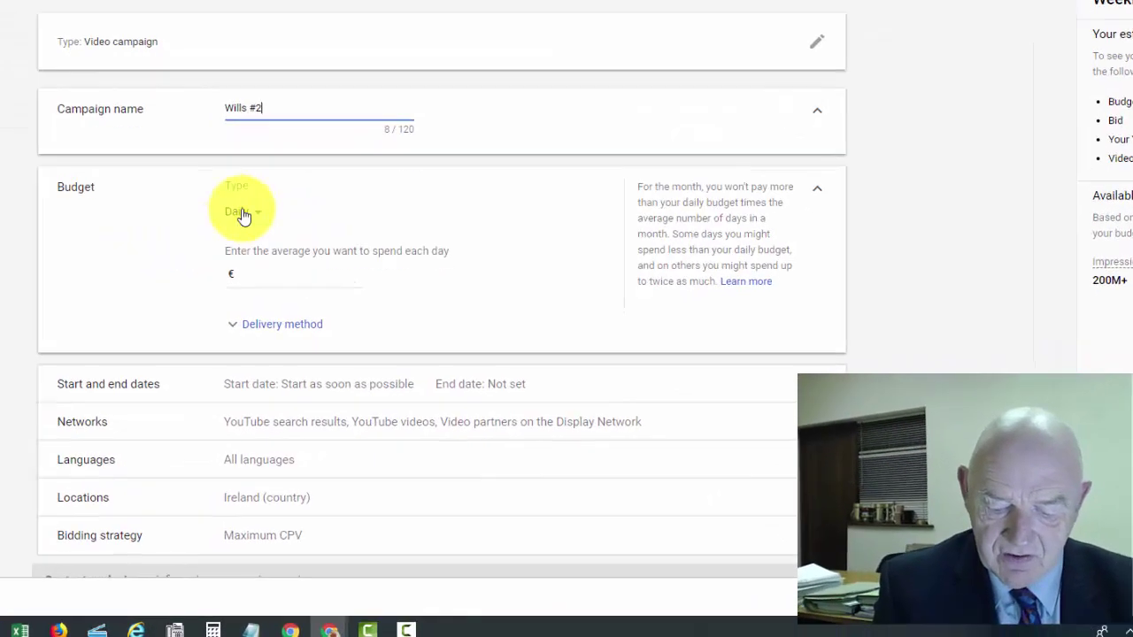
pyautogui.click(267, 273)
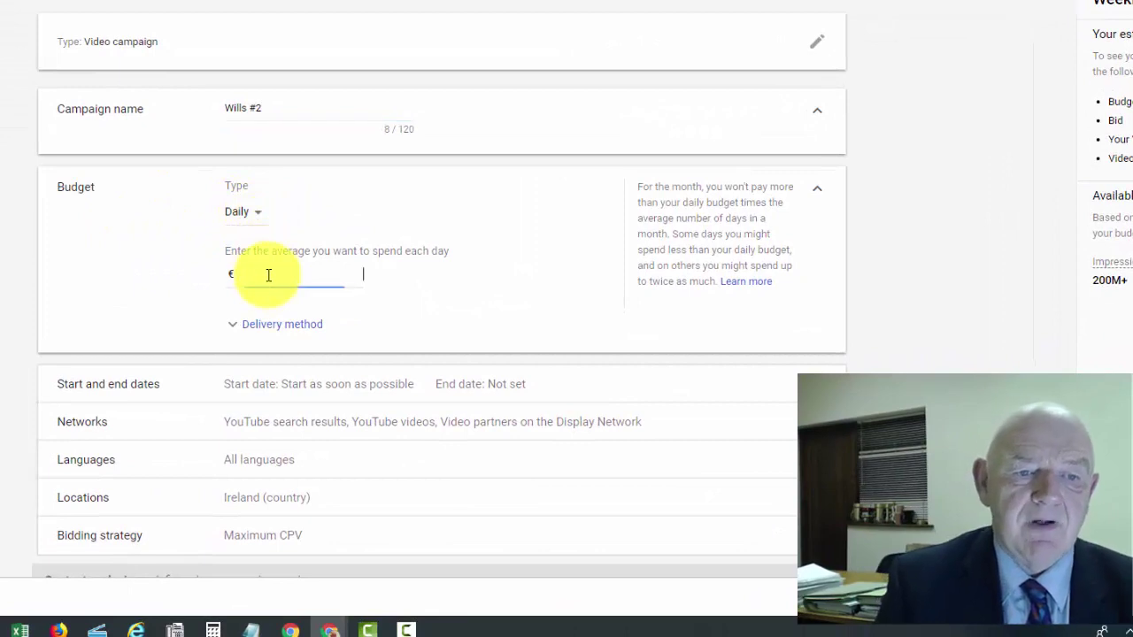
pyautogui.write('1.00')
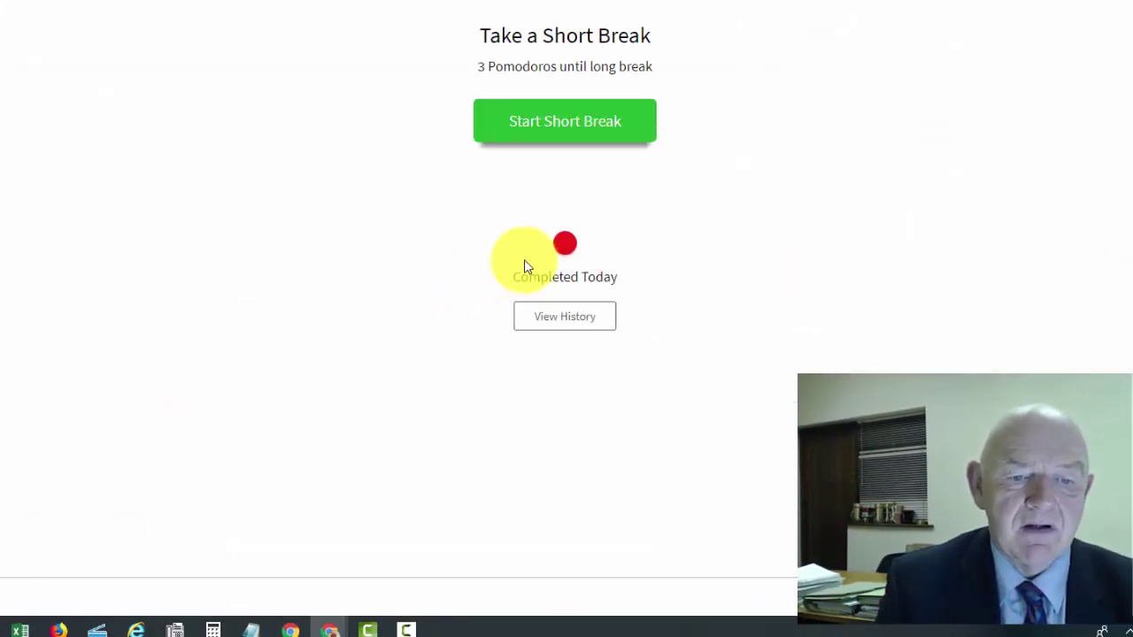
pyautogui.click(561, 130)
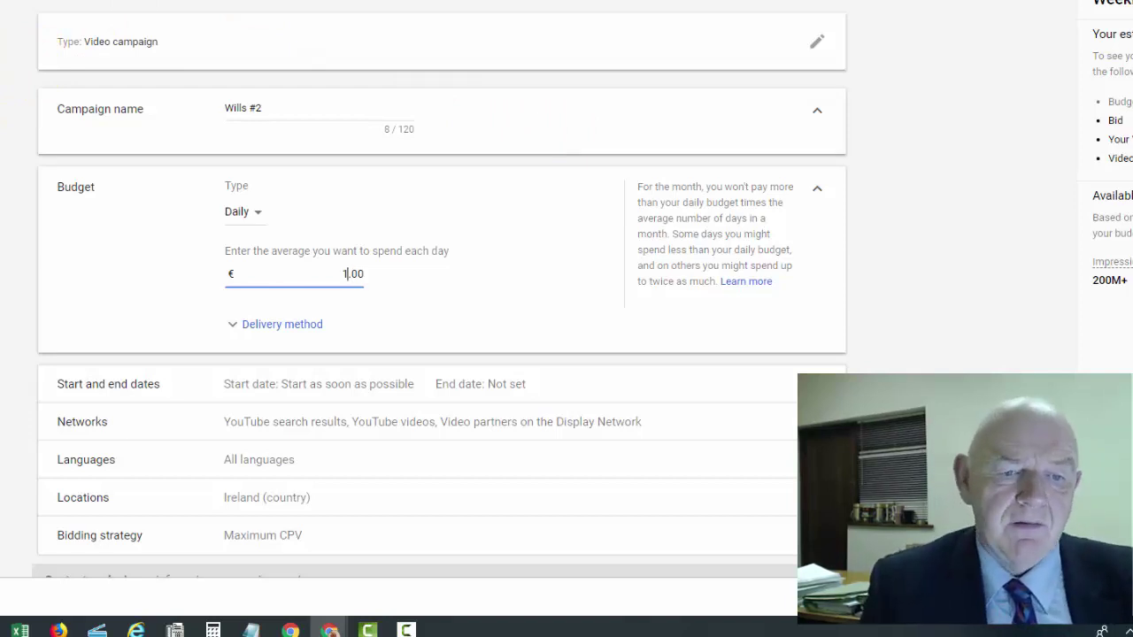
# Step: Check the campaign's start and end date options, and exclude video partners on the Display Network from its networks
pyautogui.scroll(-1, 324, 248)
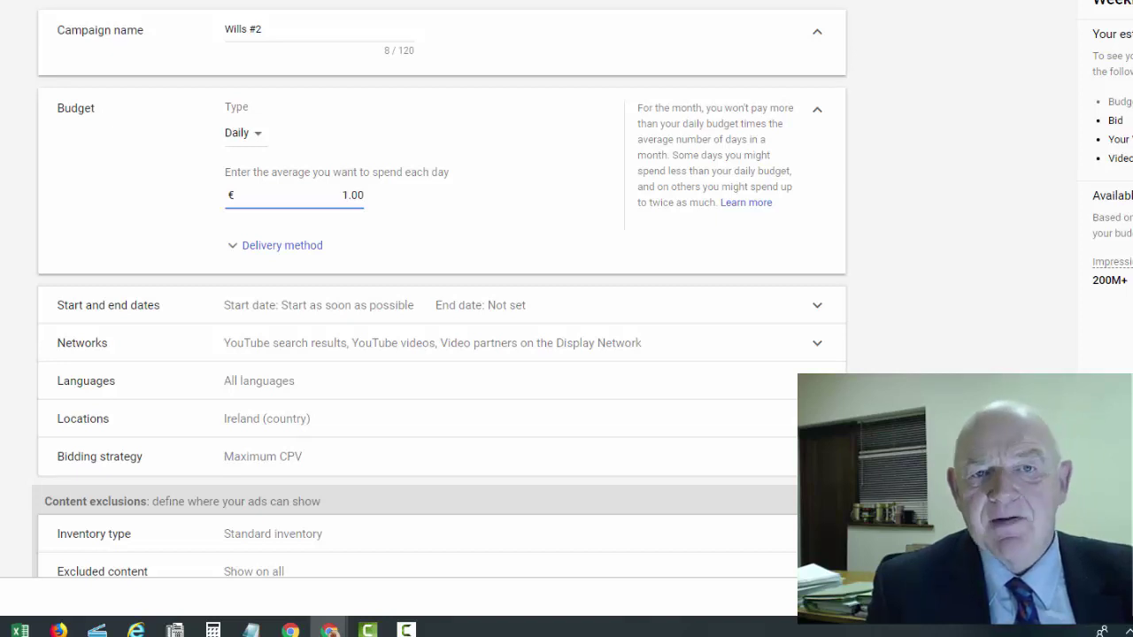
pyautogui.scroll(-2, 425, 319)
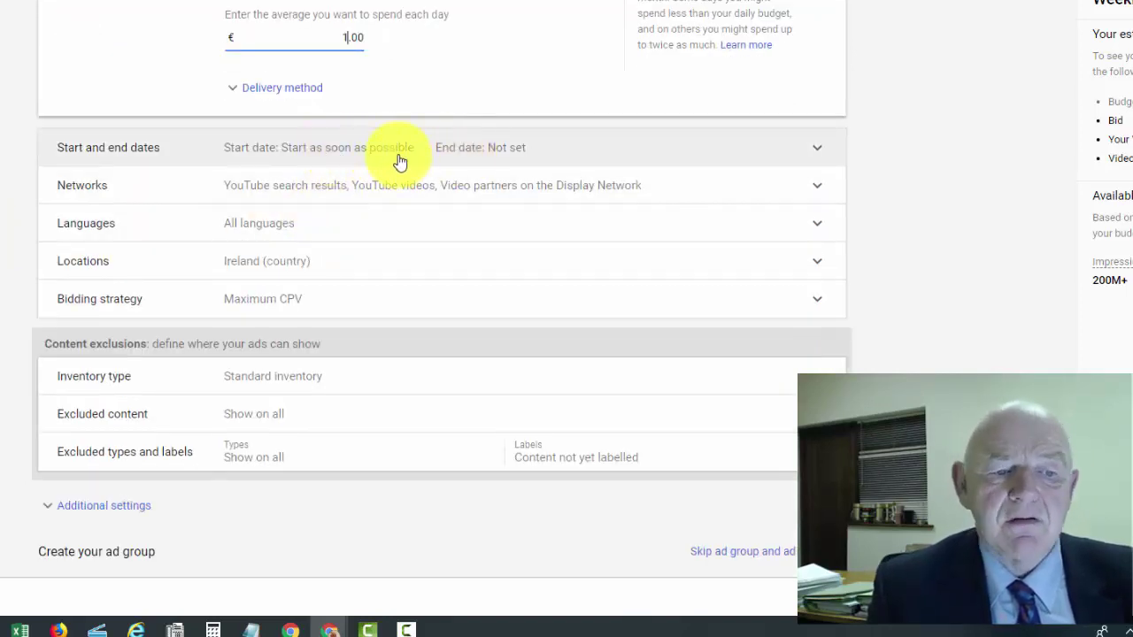
pyautogui.click(491, 158)
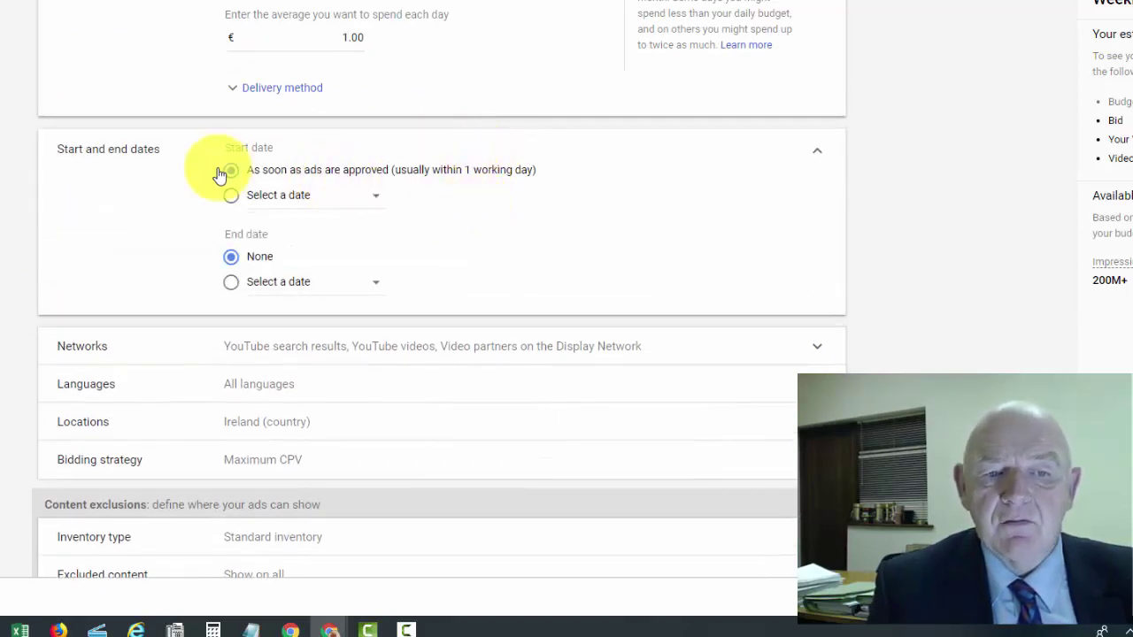
pyautogui.click(808, 157)
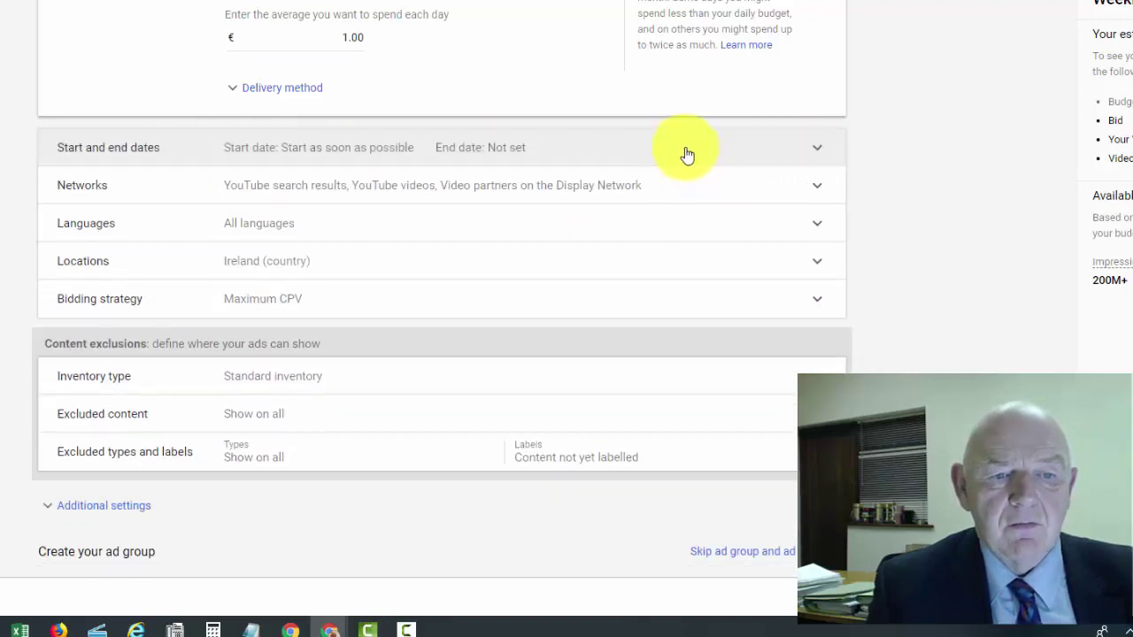
pyautogui.click(436, 188)
pyautogui.scroll(-1, 26, 266)
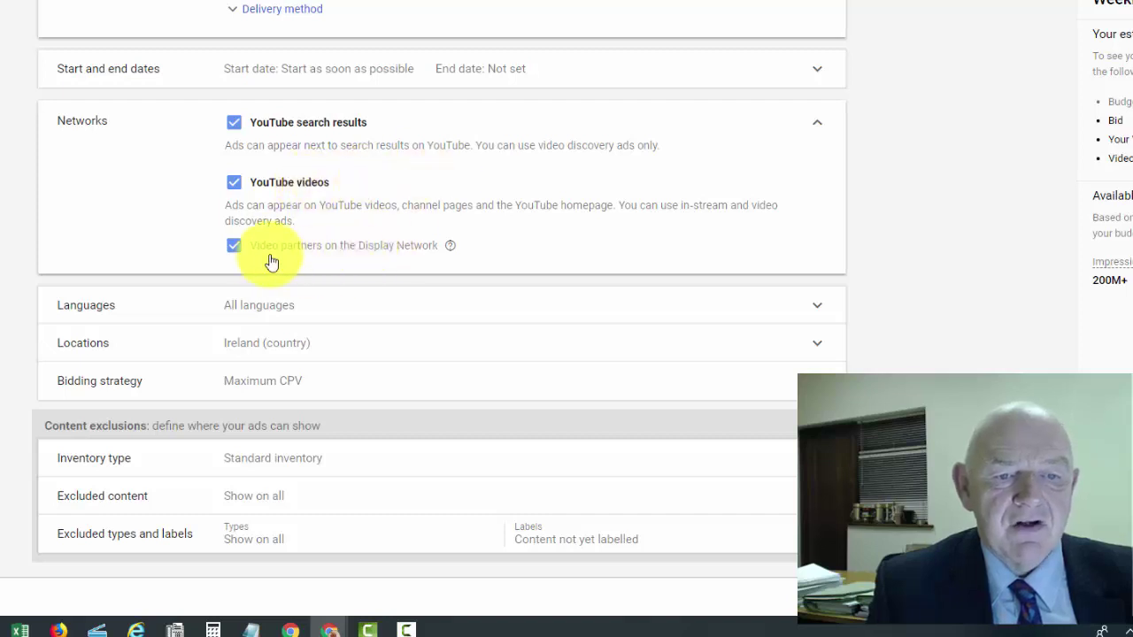
pyautogui.click(231, 251)
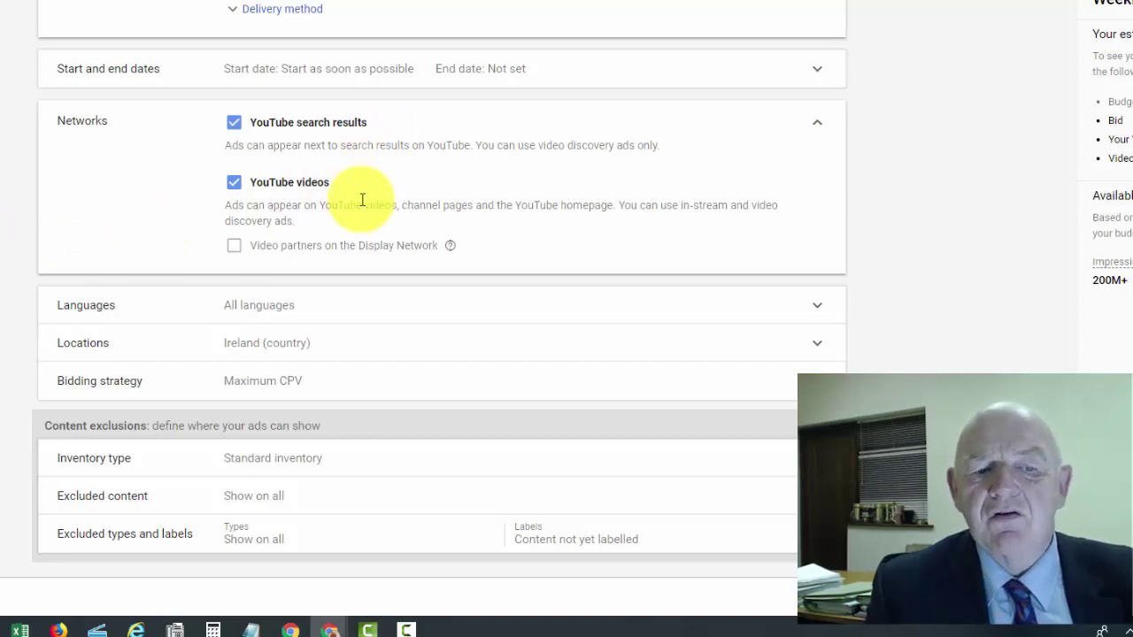
# Step: Set the campaign's customer language to English
pyautogui.scroll(-1, 362, 200)
pyautogui.click(268, 236)
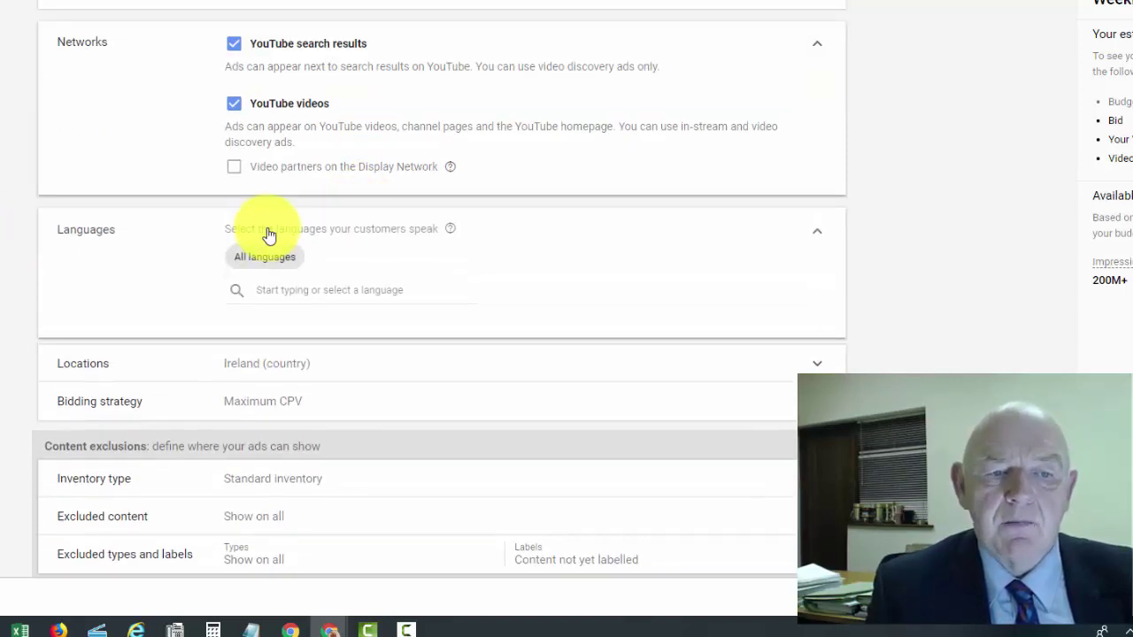
pyautogui.click(311, 294)
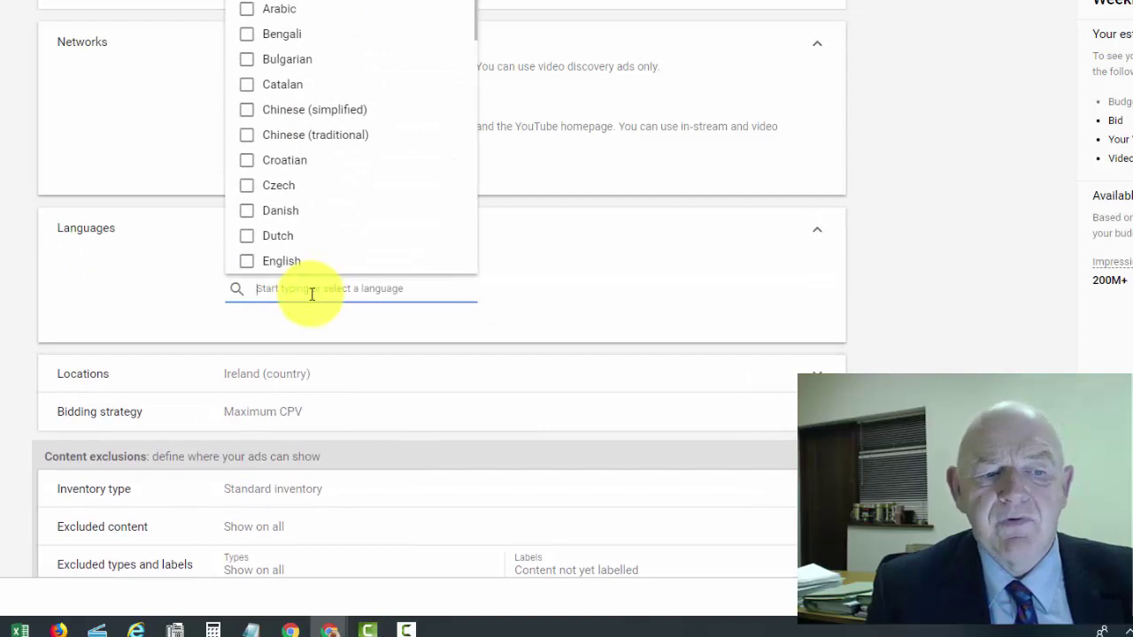
pyautogui.click(309, 261)
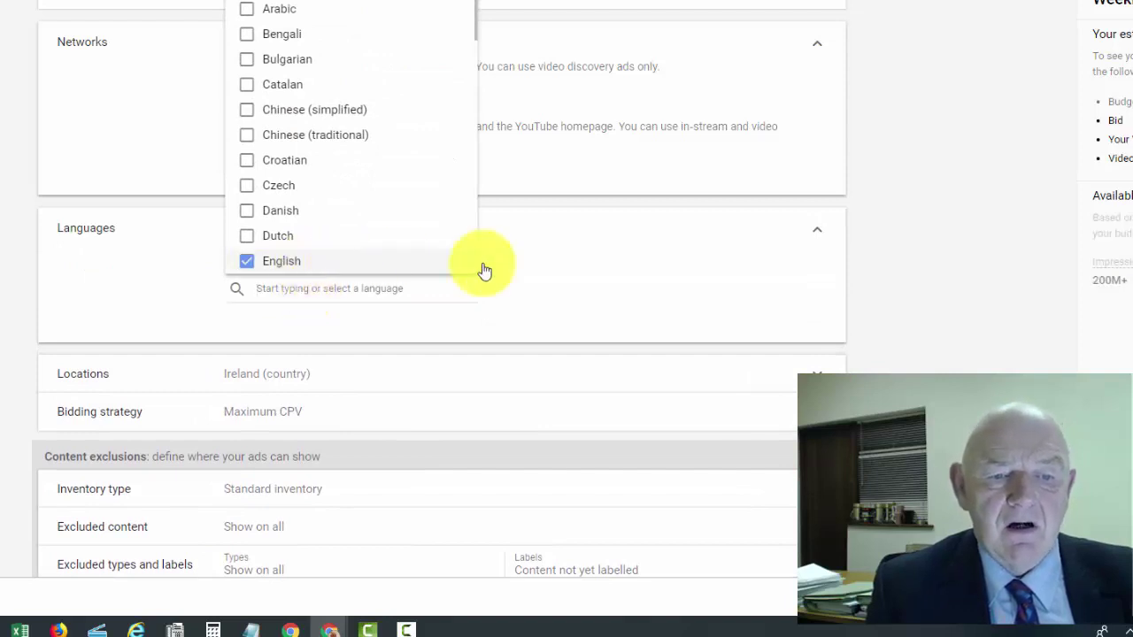
pyautogui.scroll(-1, 911, 256)
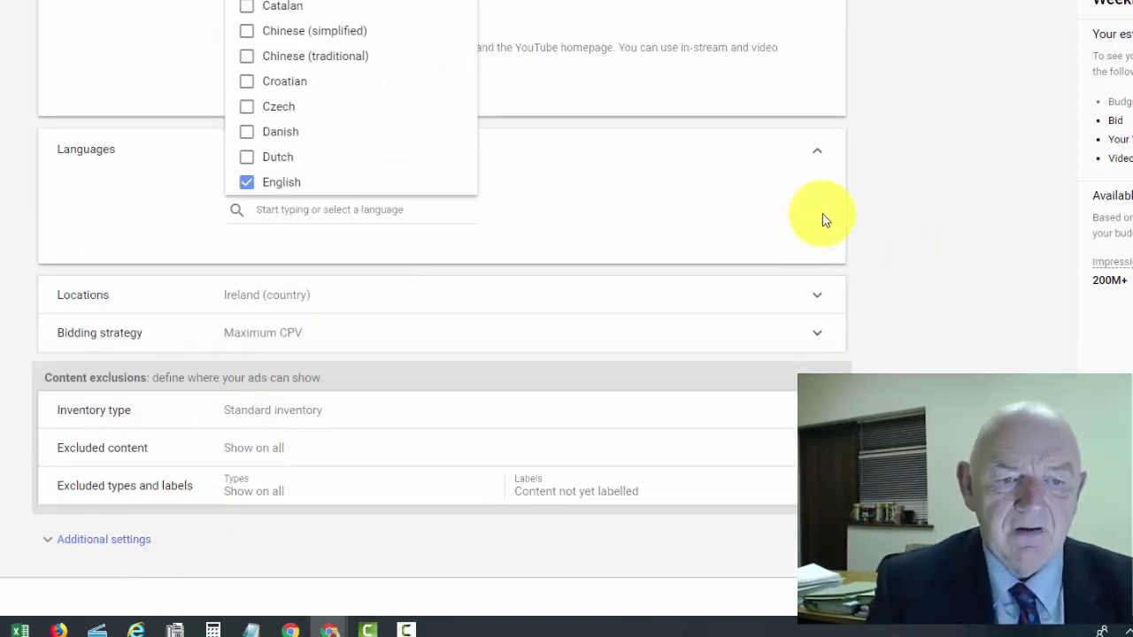
pyautogui.click(766, 205)
pyautogui.scroll(-1, 756, 196)
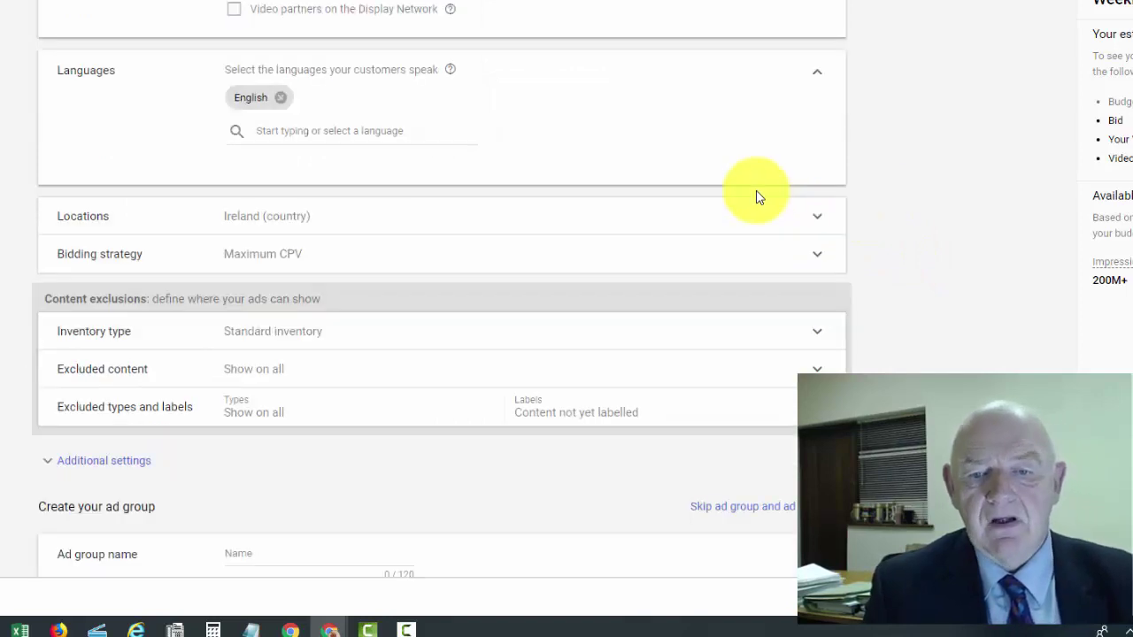
# Step: Search the campaign locations for Enfield, Meath and target County Meath, Ireland instead of the whole country
pyautogui.scroll(-1, 757, 196)
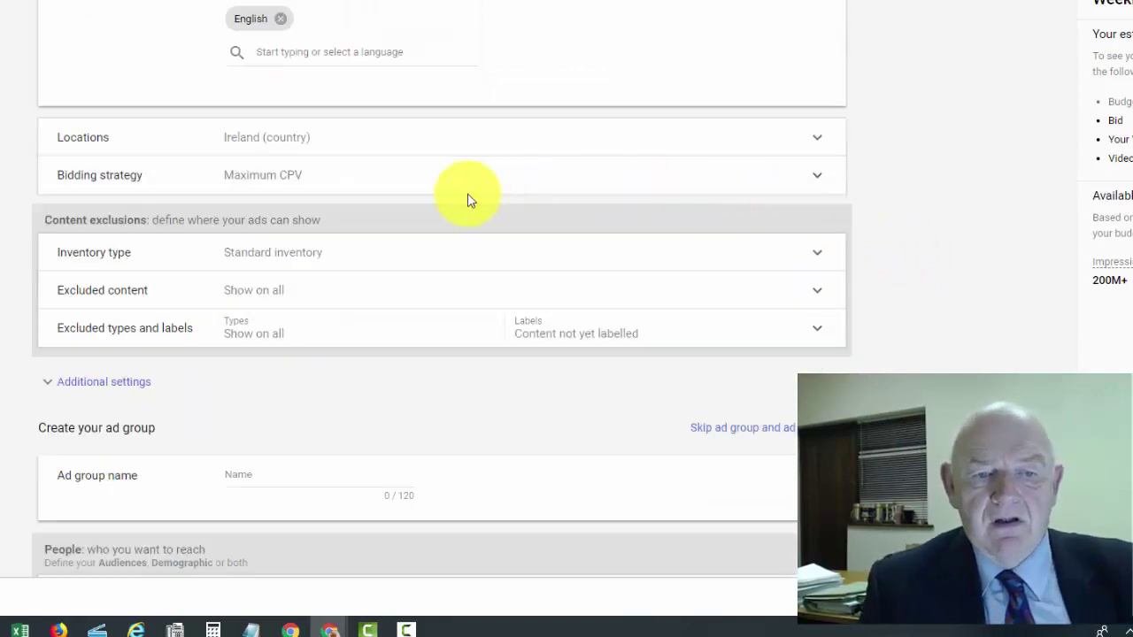
pyautogui.click(301, 148)
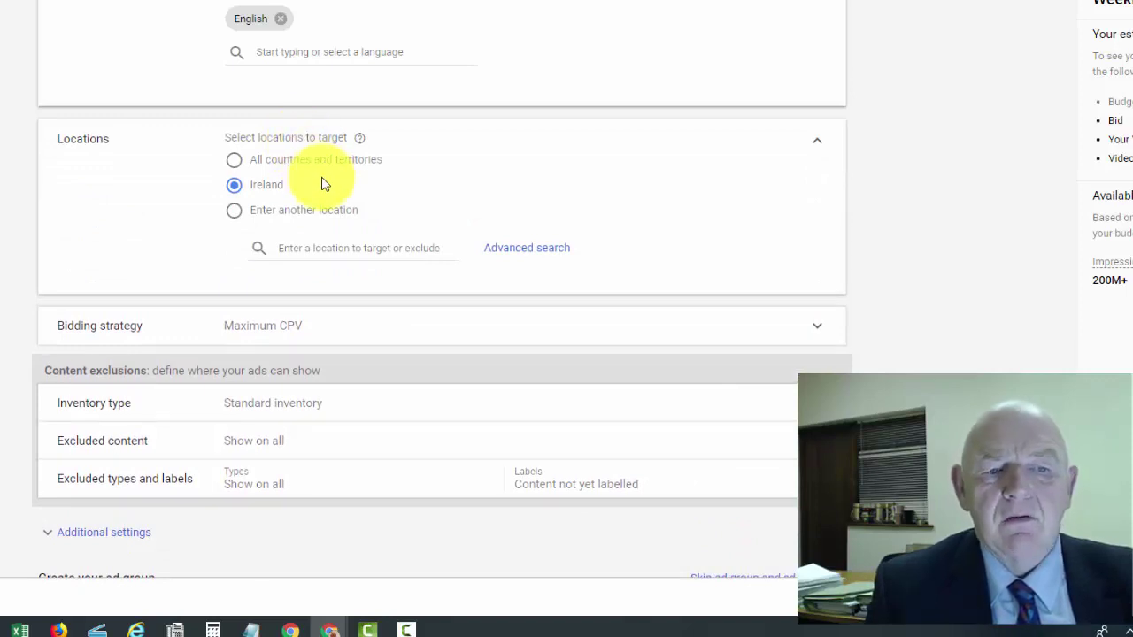
pyautogui.click(393, 246)
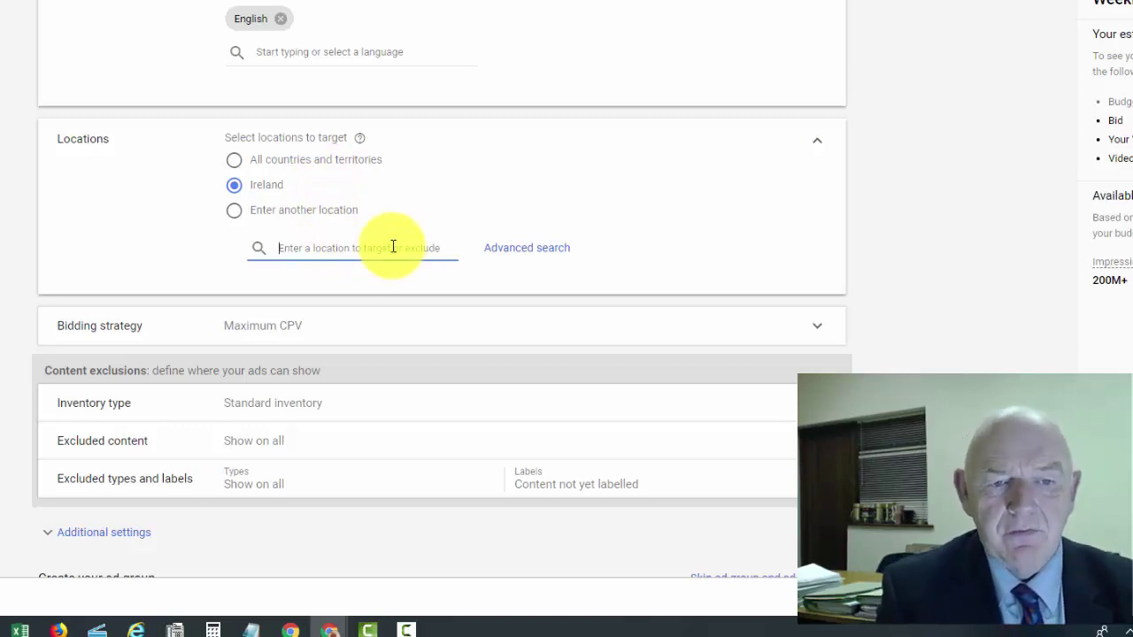
pyautogui.write('enfi')
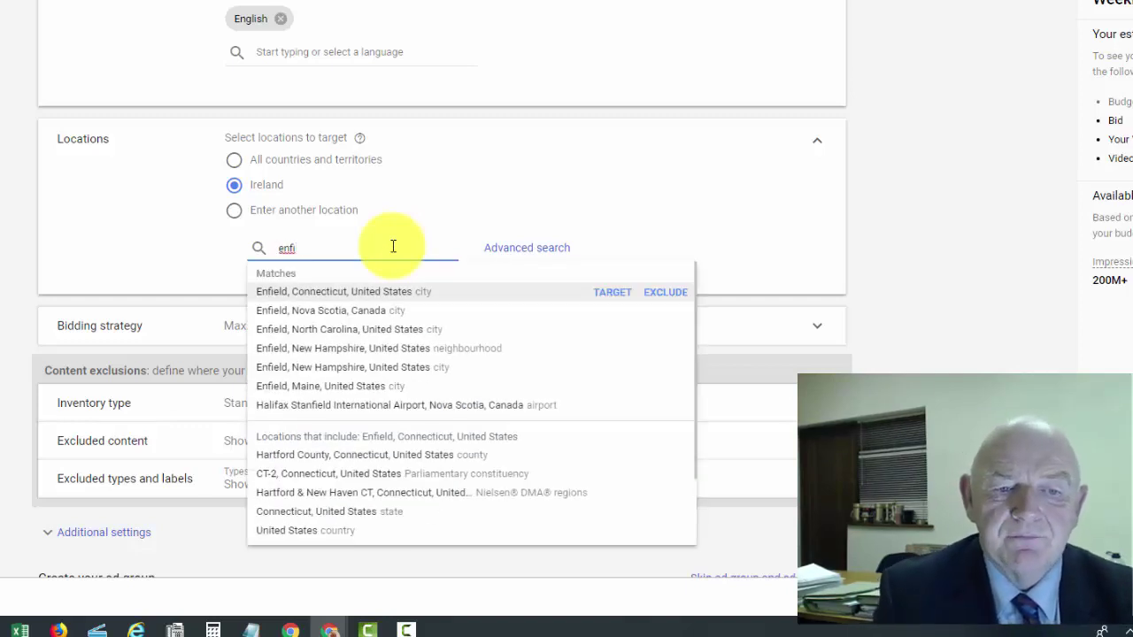
pyautogui.write('ield')
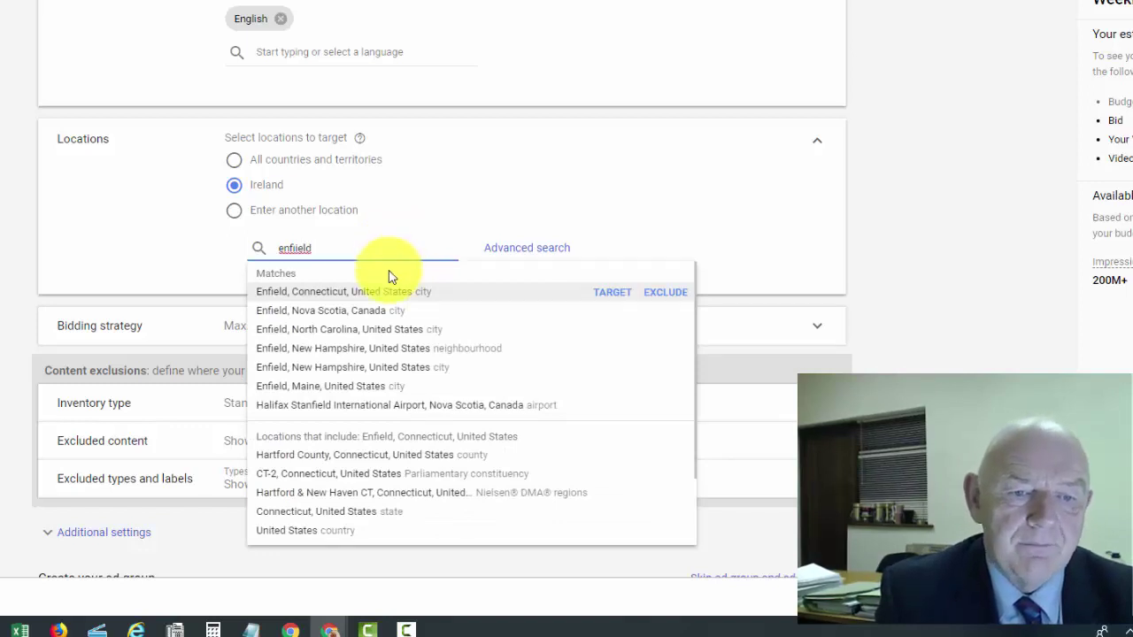
pyautogui.write(' meath')
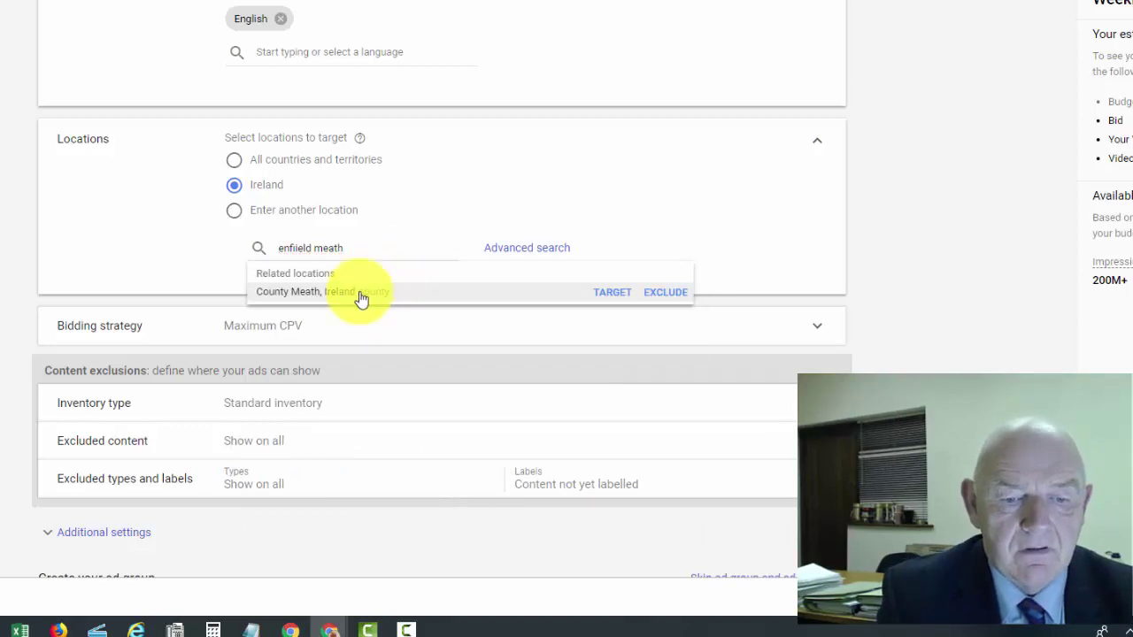
pyautogui.click(361, 294)
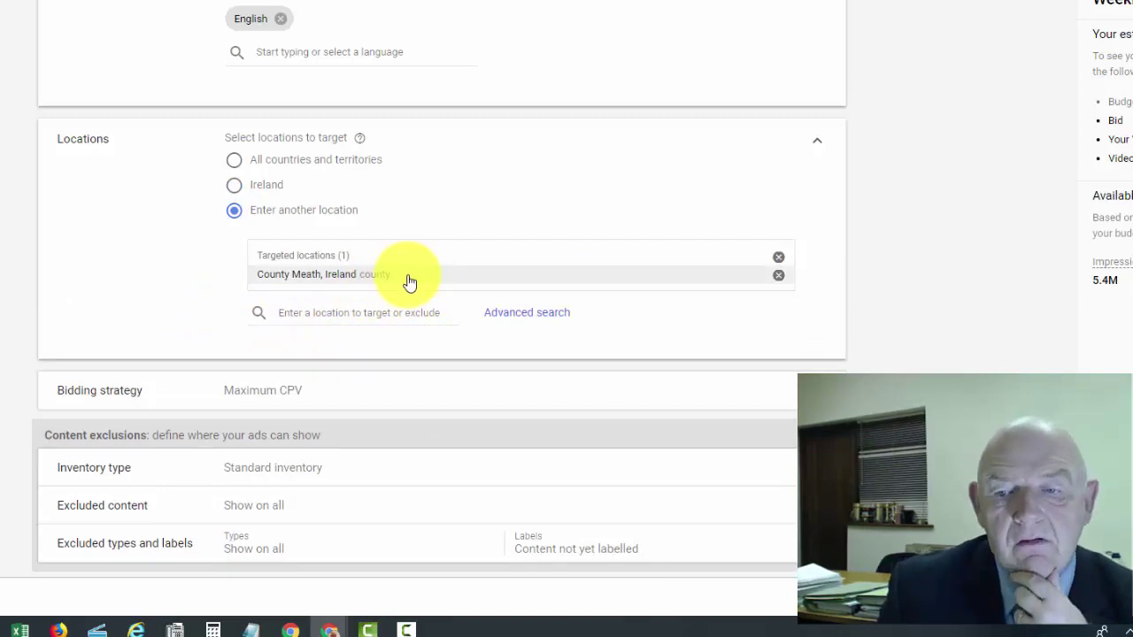
# Step: Add the city of Dublin, County Dublin, Ireland to the targeted locations
pyautogui.click(383, 309)
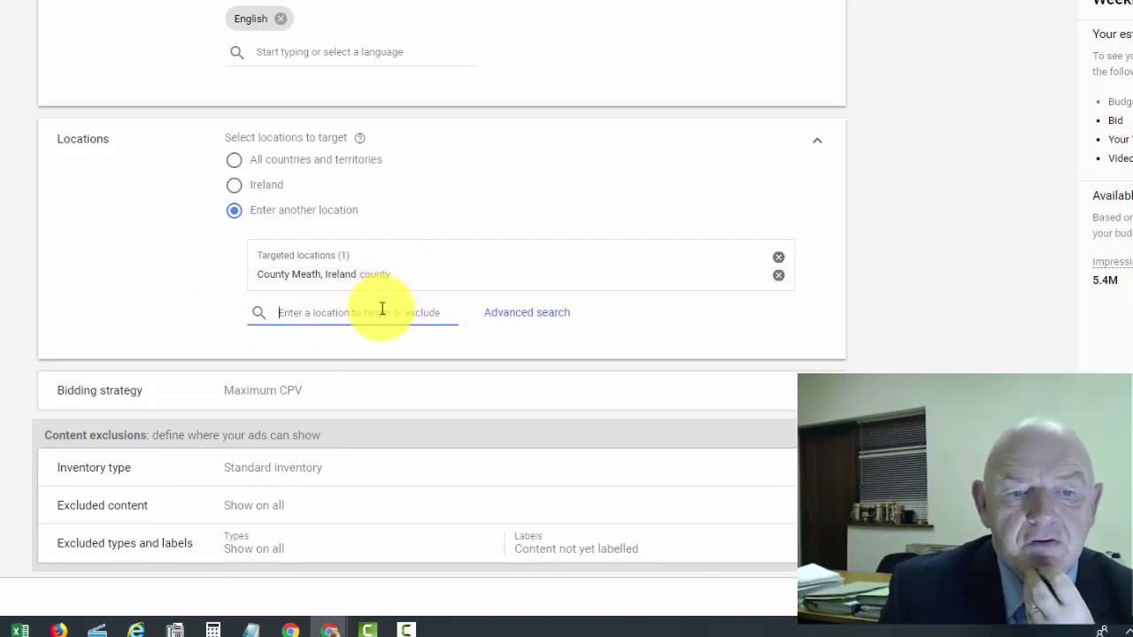
pyautogui.write('dublin')
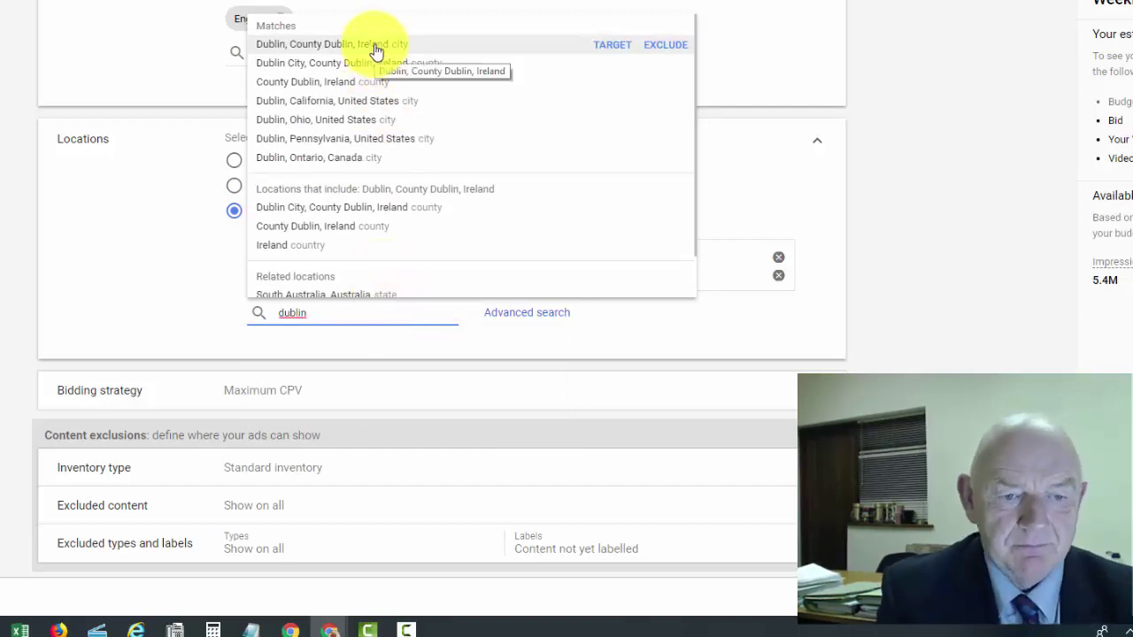
pyautogui.click(376, 49)
pyautogui.click(360, 331)
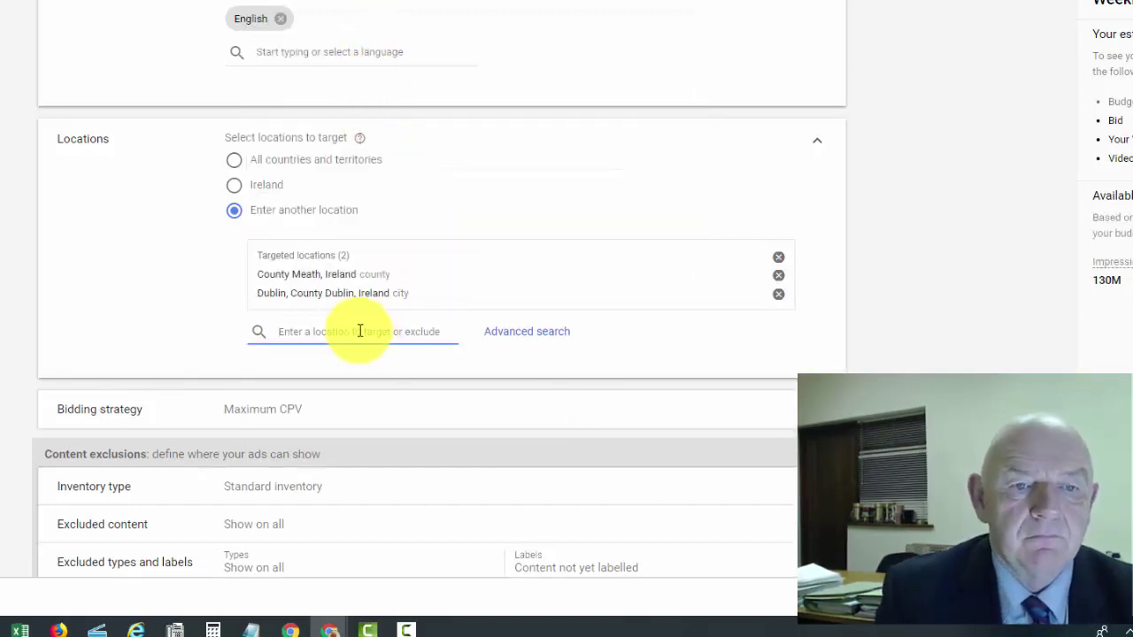
pyautogui.write('dub')
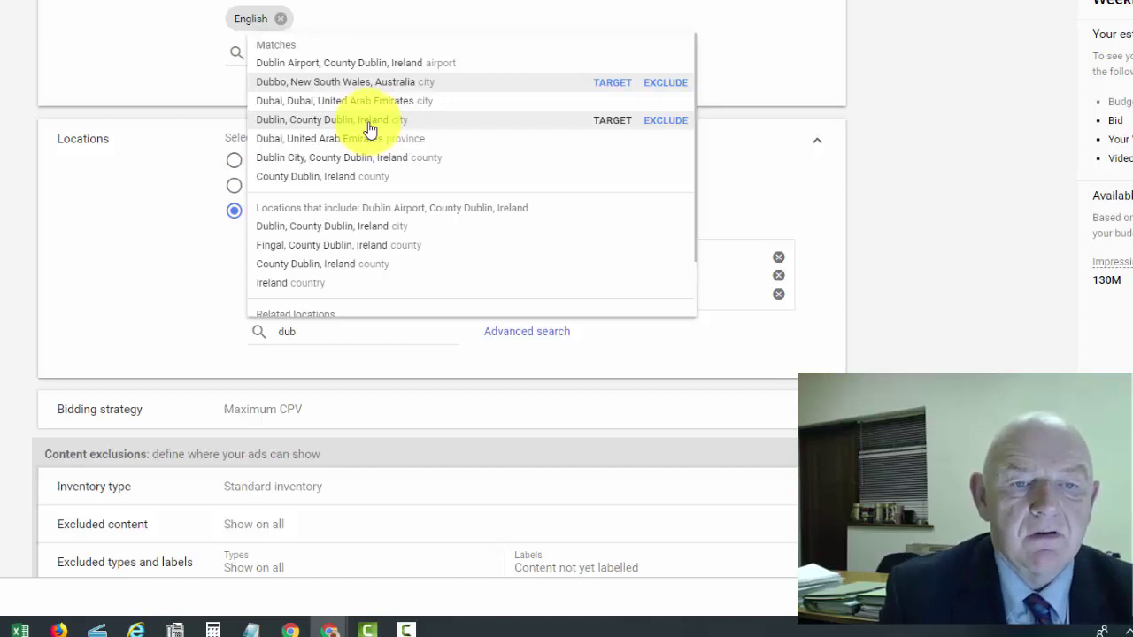
pyautogui.click(325, 336)
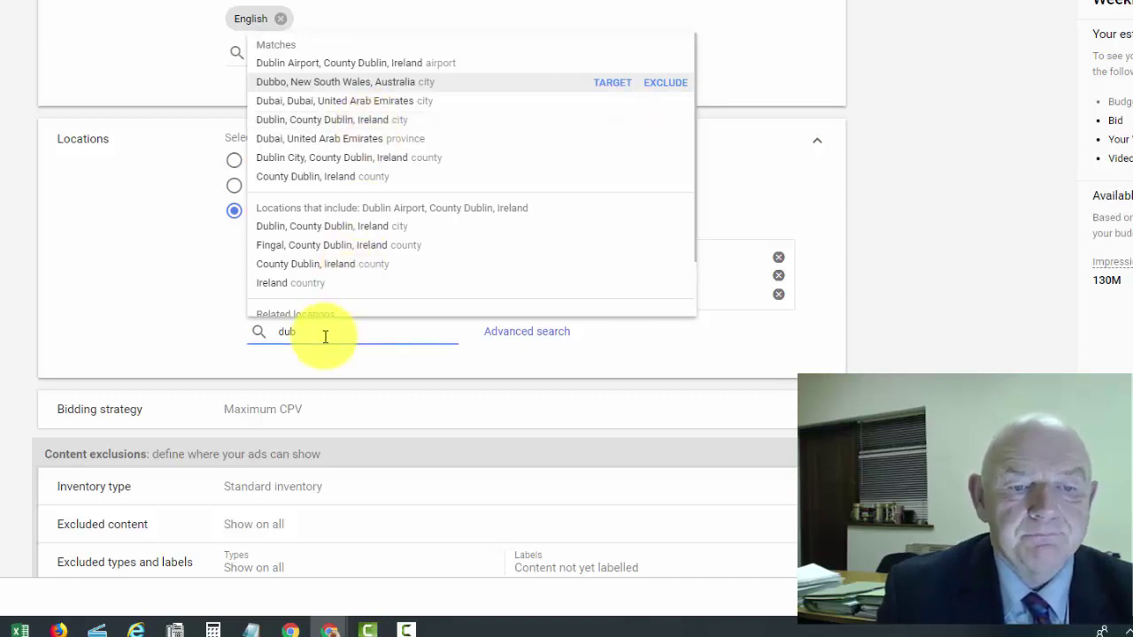
pyautogui.press('BackSpace')
pyautogui.press('BackSpace')
pyautogui.press('BackSpace')
# Step: Add the city of Kildare, County Kildare, Ireland to the targeted locations
pyautogui.write('k')
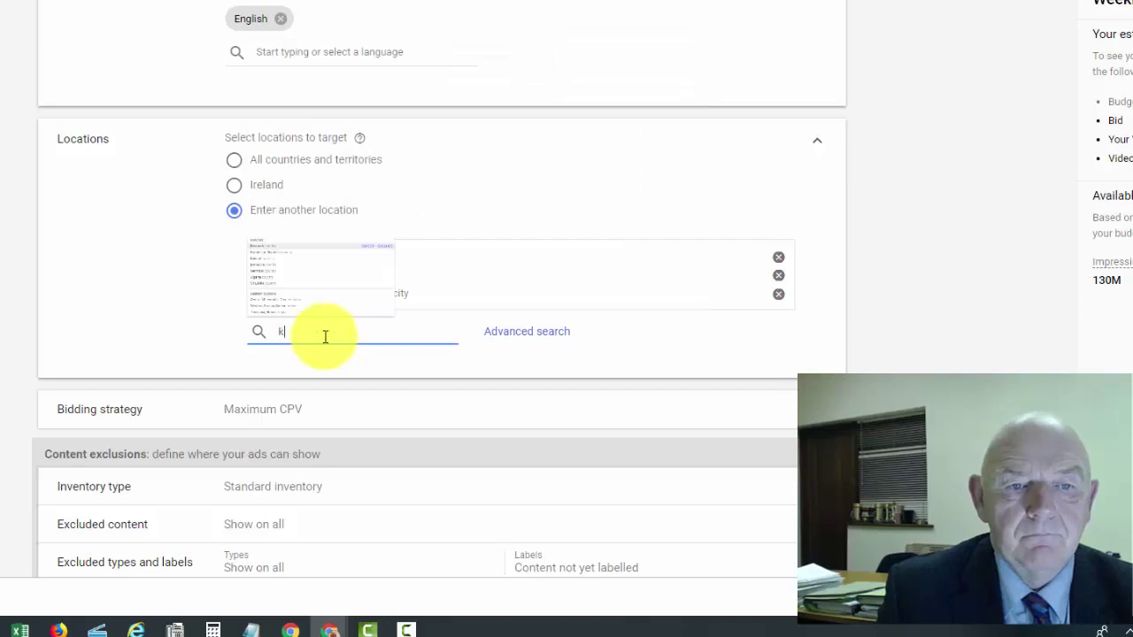
pyautogui.write('ildare')
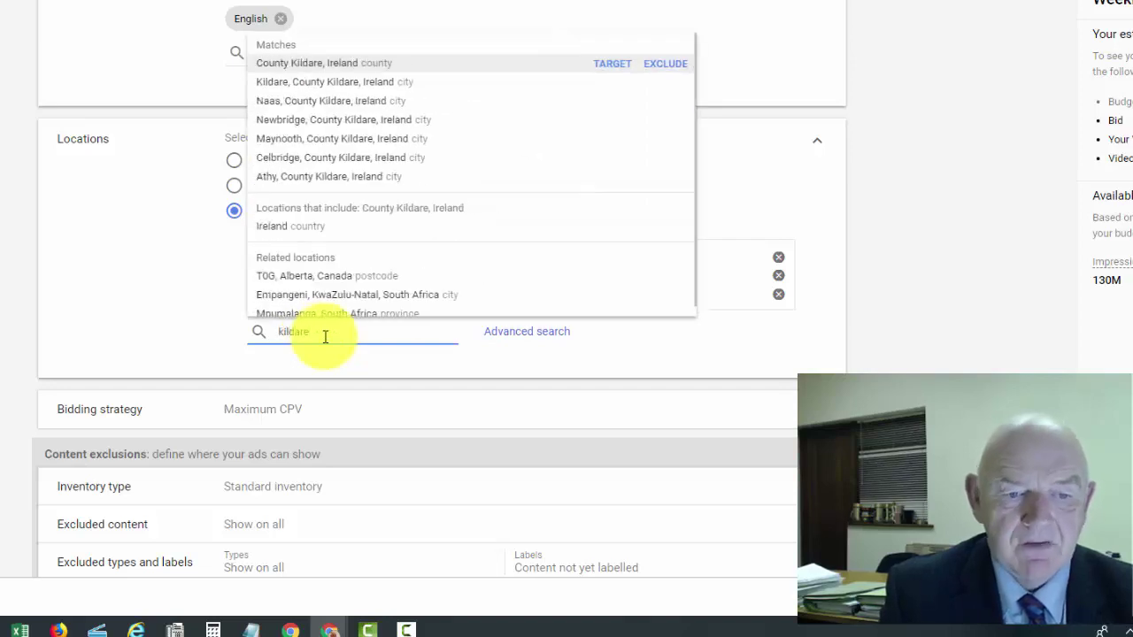
pyautogui.click(330, 83)
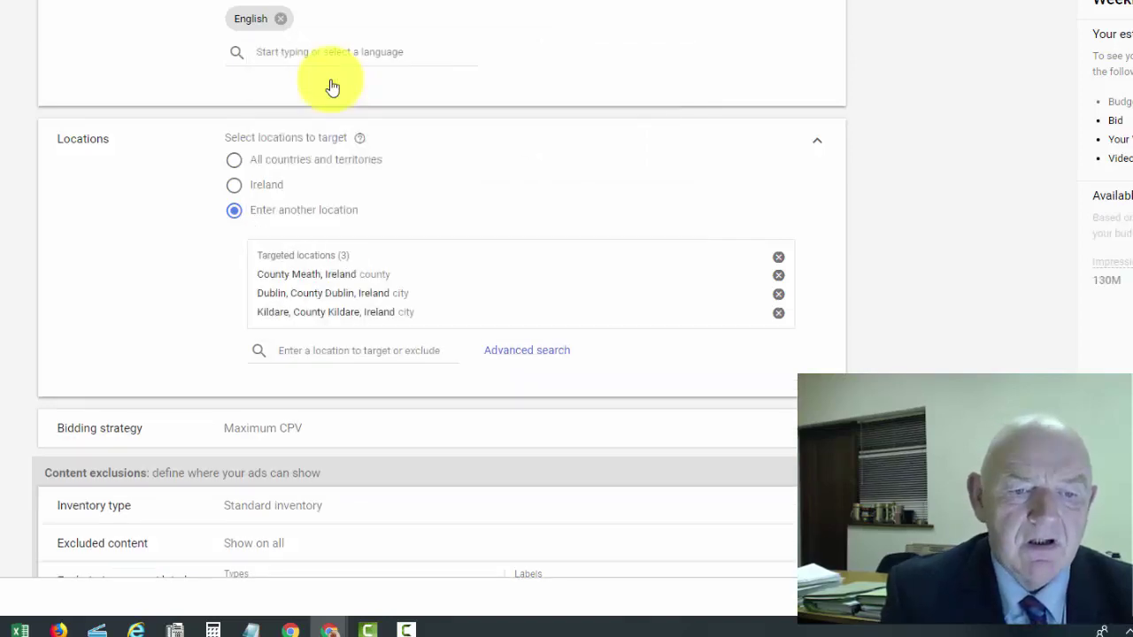
# Step: Search for westmeath and add County Westmeath, Ireland to the campaign's targeted locations
pyautogui.click(318, 352)
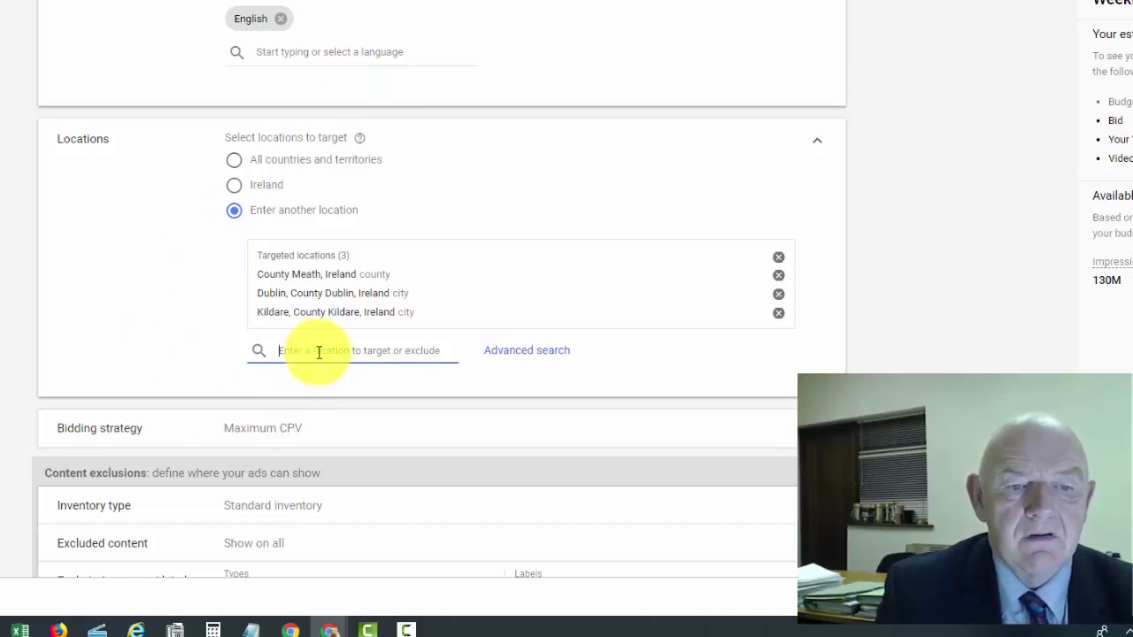
pyautogui.write('westm')
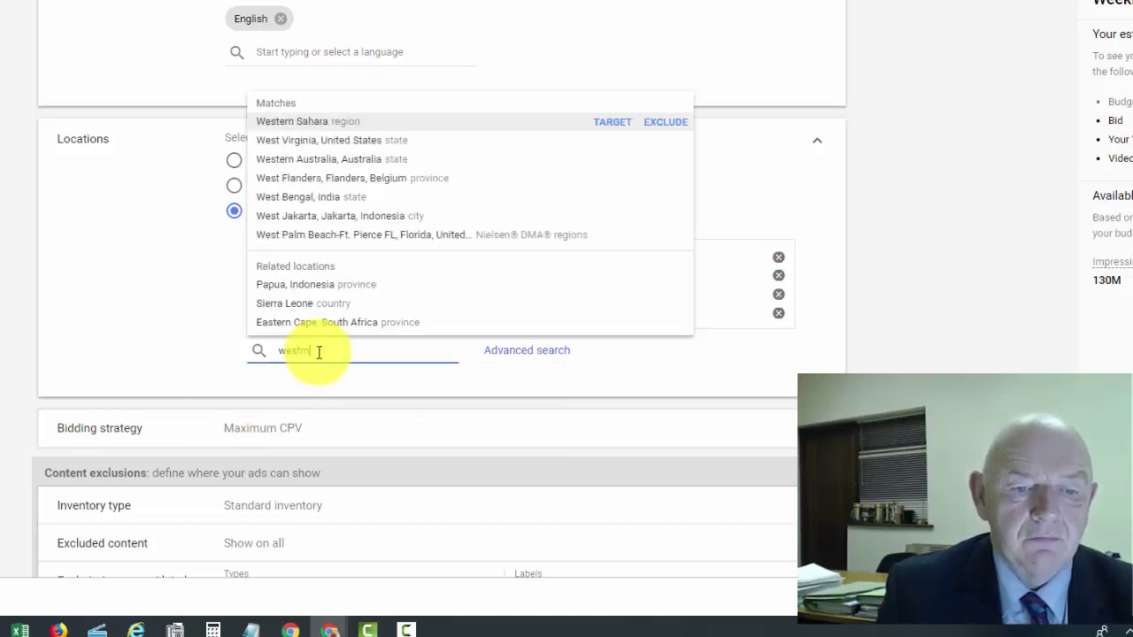
pyautogui.write('eath')
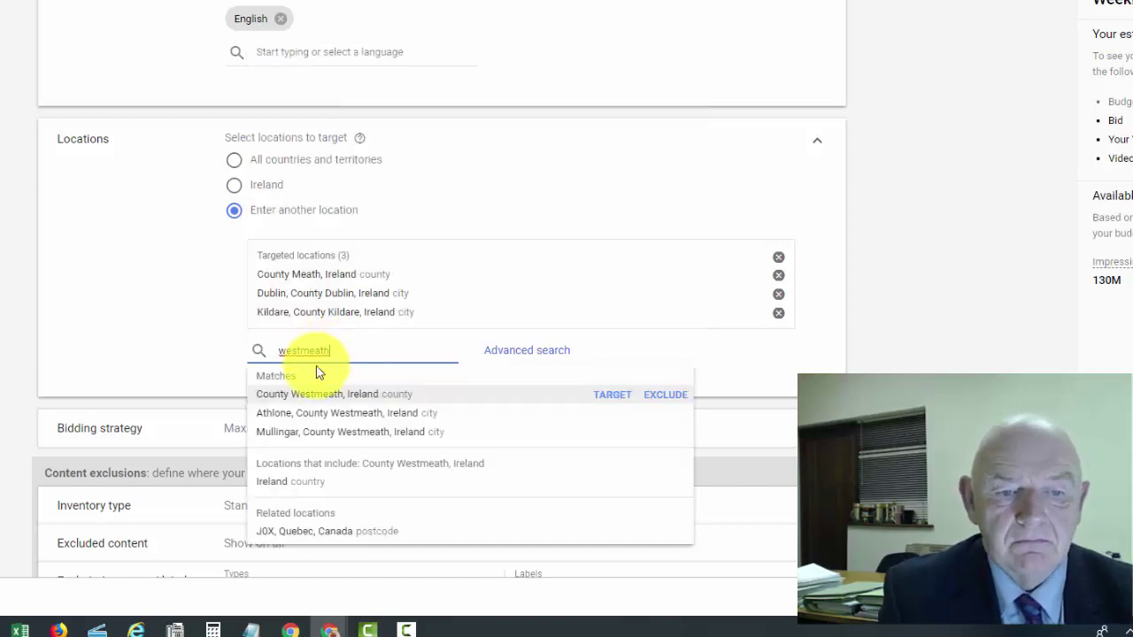
pyautogui.click(308, 395)
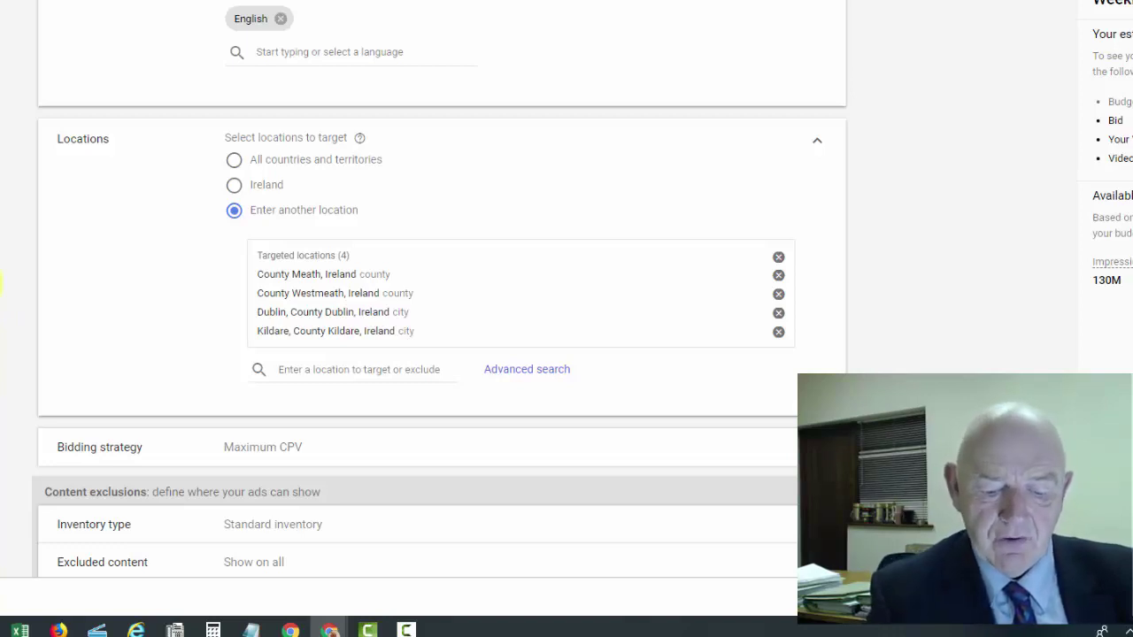
# Step: Check the available bid strategies and choose Maximum CPV as the campaign's bidding strategy
pyautogui.scroll(-3, 4, 292)
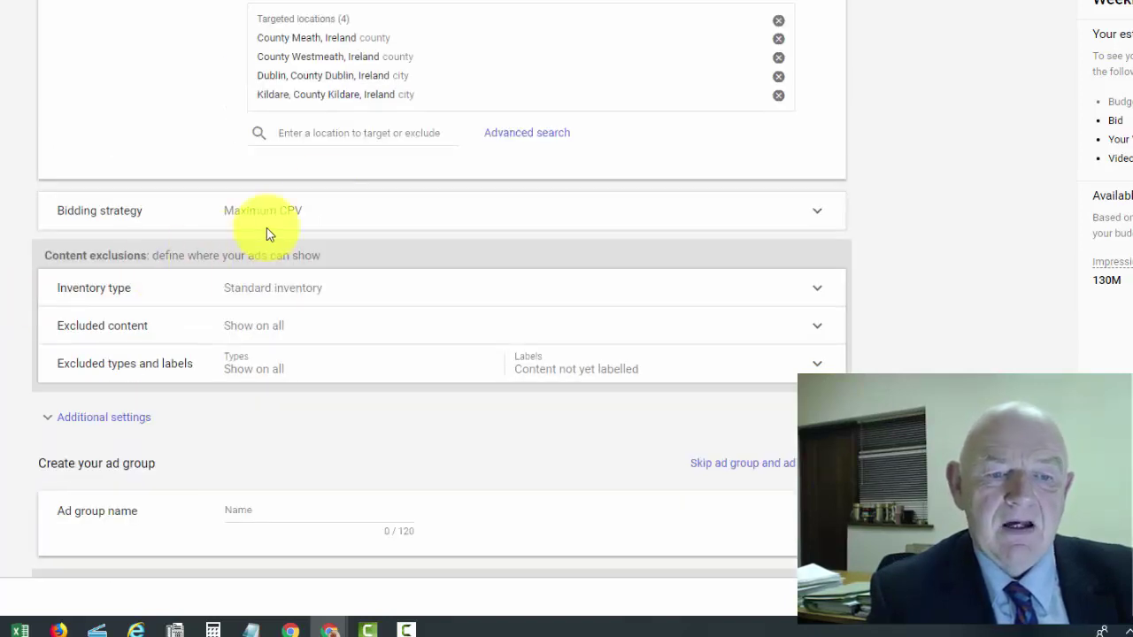
pyautogui.click(313, 221)
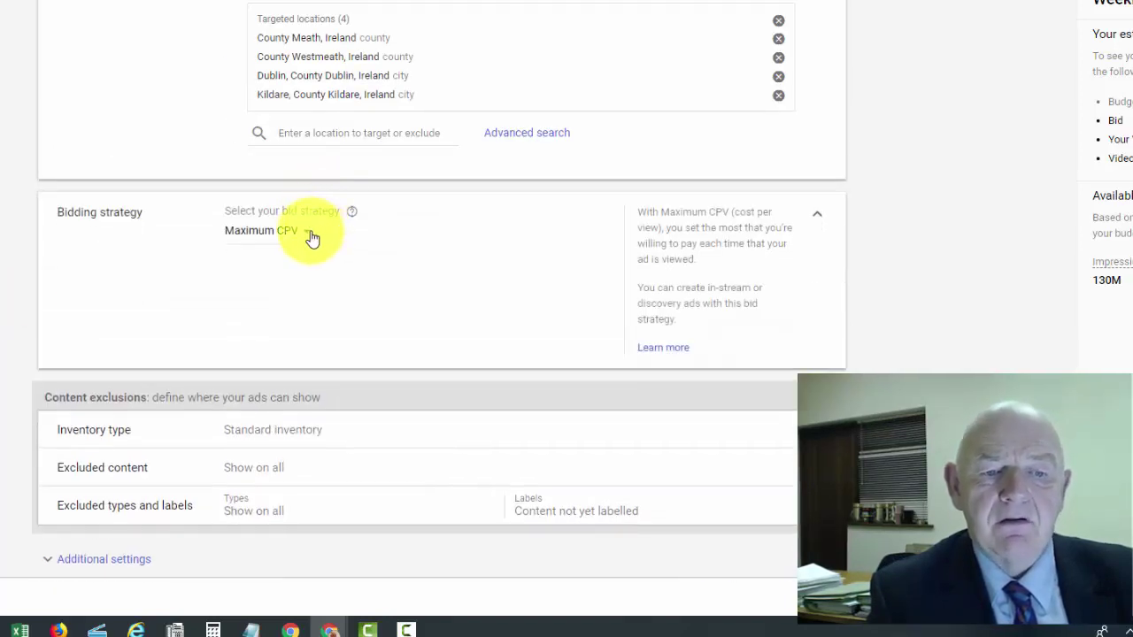
pyautogui.click(309, 238)
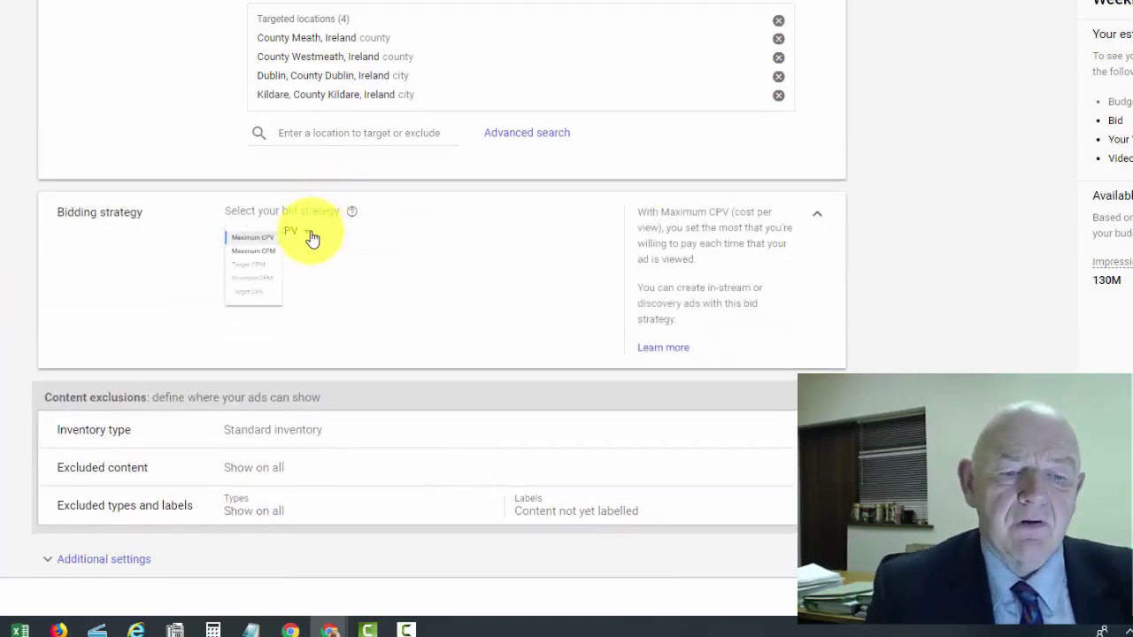
pyautogui.click(443, 241)
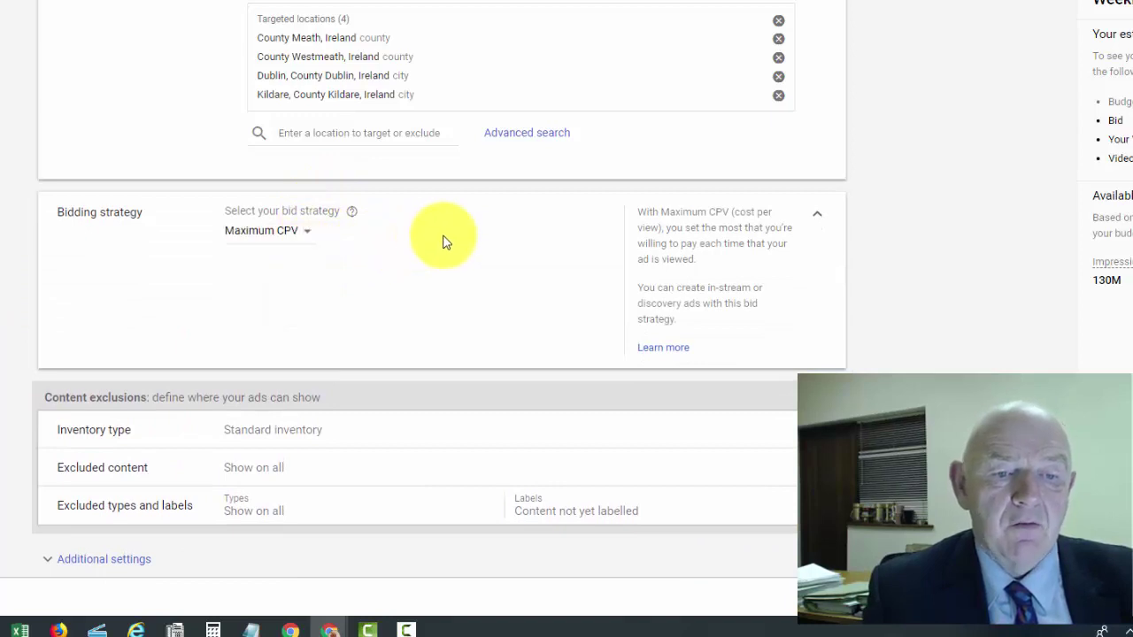
pyautogui.click(299, 236)
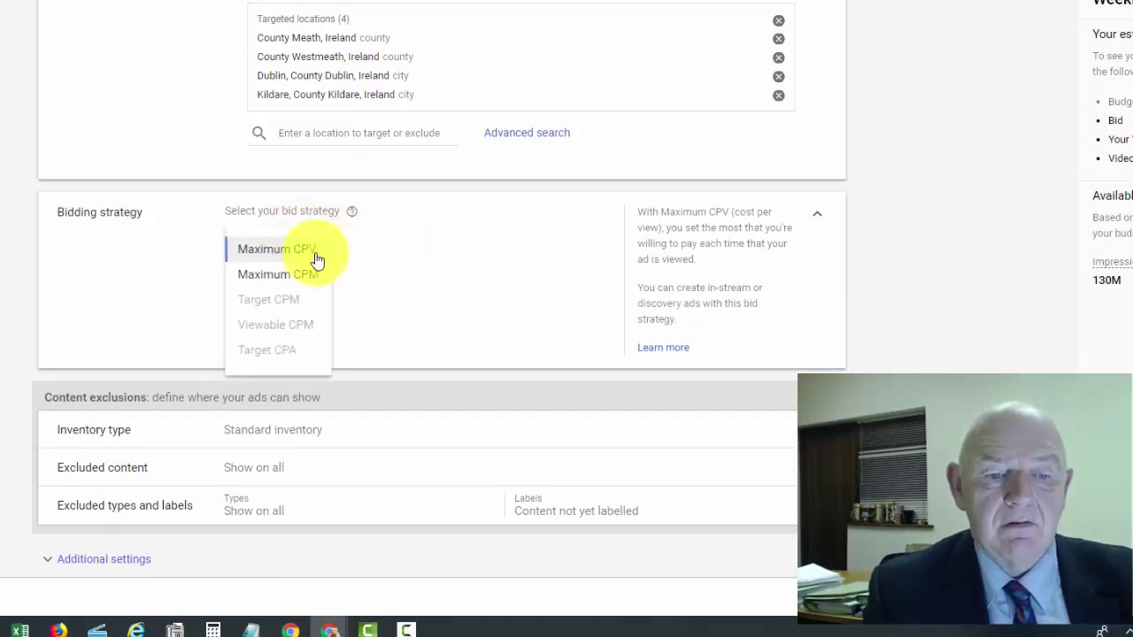
pyautogui.click(308, 252)
# Step: Review the campaign's content exclusions, targeted locations and bidding strategy settings
pyautogui.scroll(-2, 425, 257)
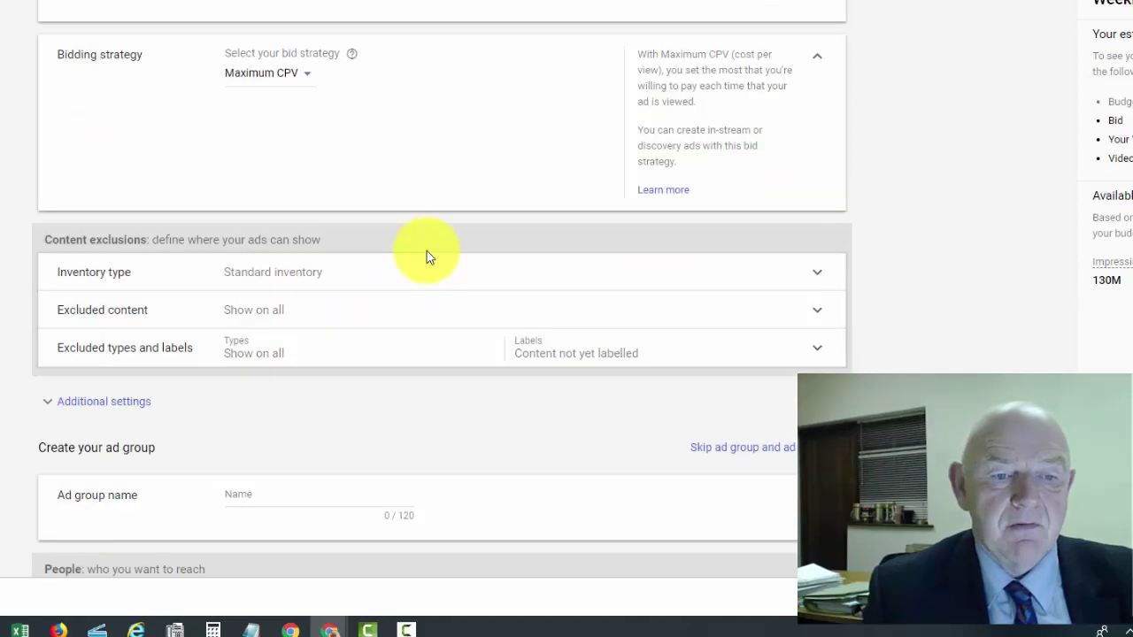
pyautogui.scroll(-1, 425, 256)
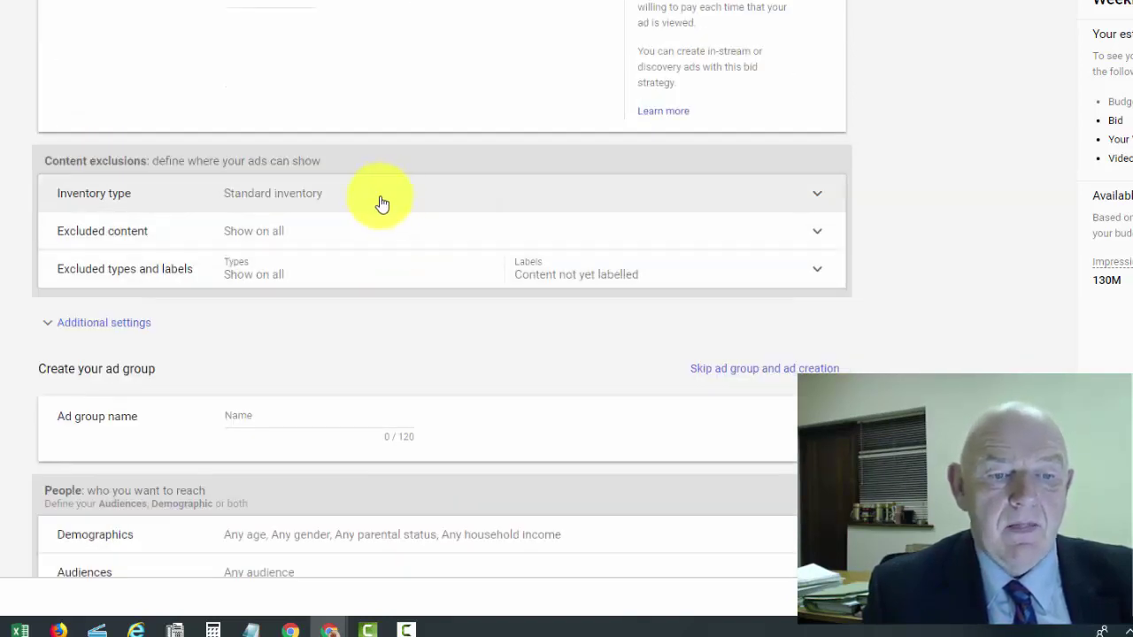
pyautogui.scroll(2, 378, 202)
pyautogui.scroll(-2, 378, 202)
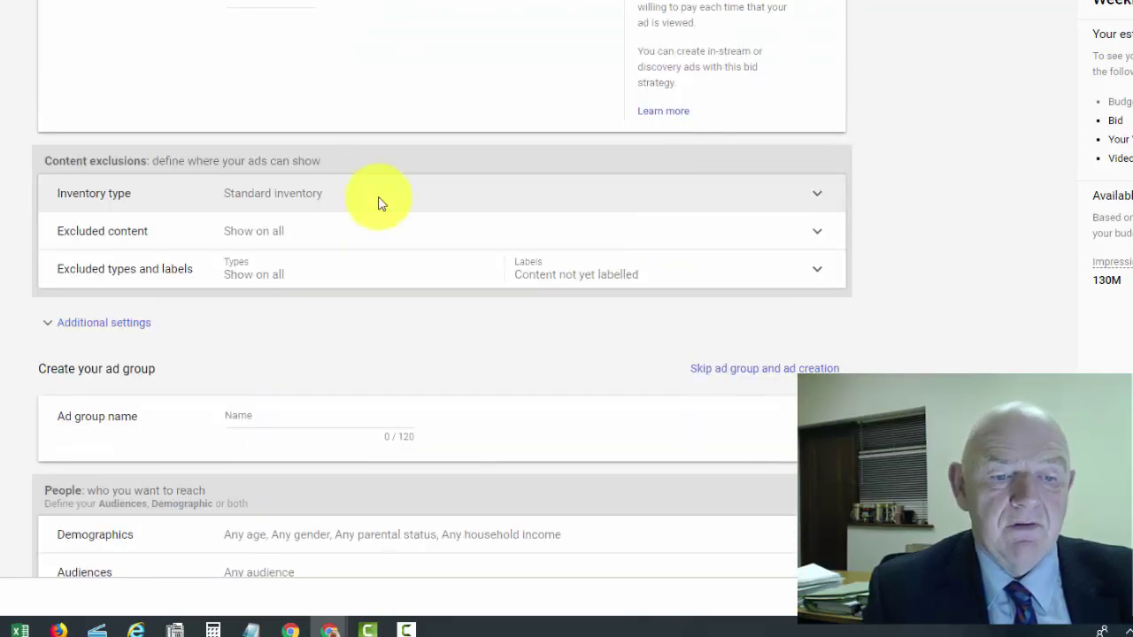
pyautogui.scroll(-1, 379, 203)
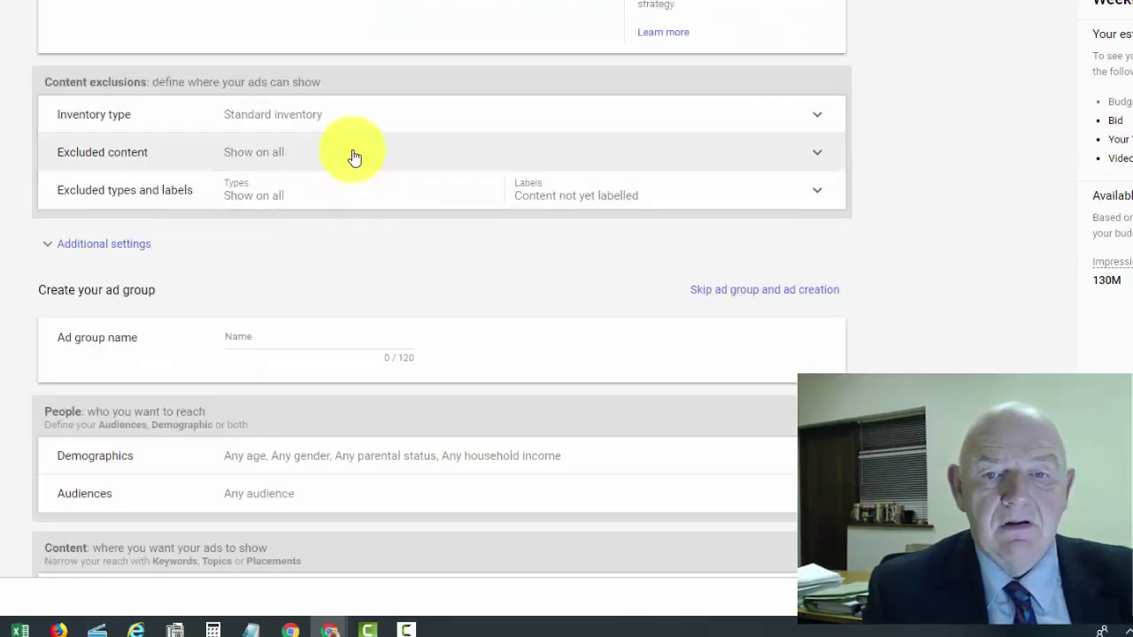
pyautogui.scroll(-1, 381, 168)
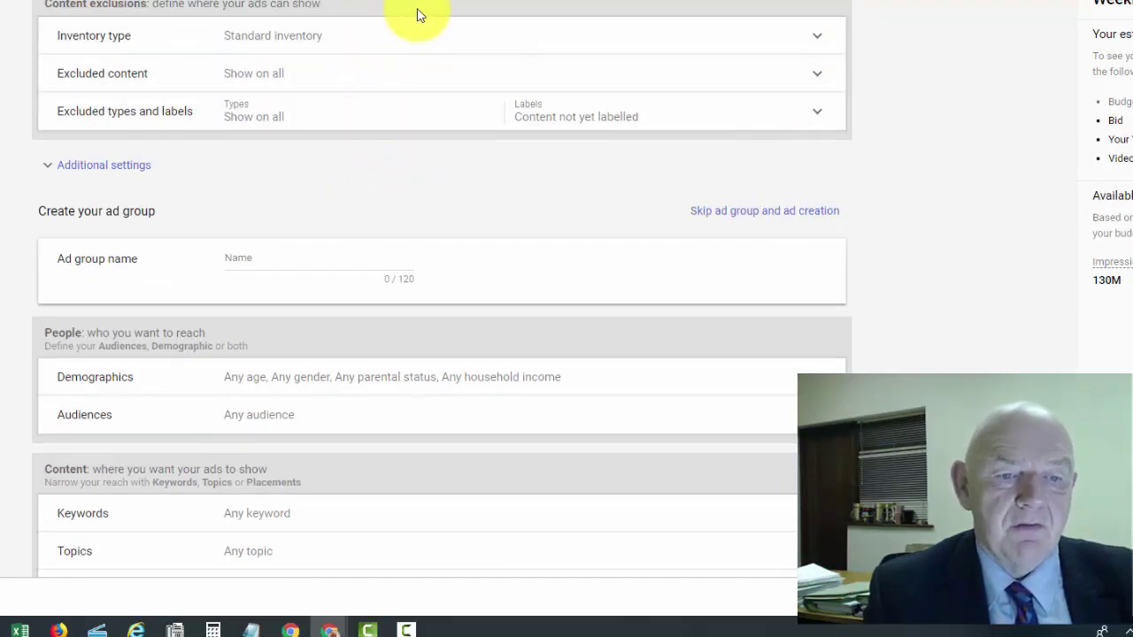
pyautogui.scroll(4, 423, 144)
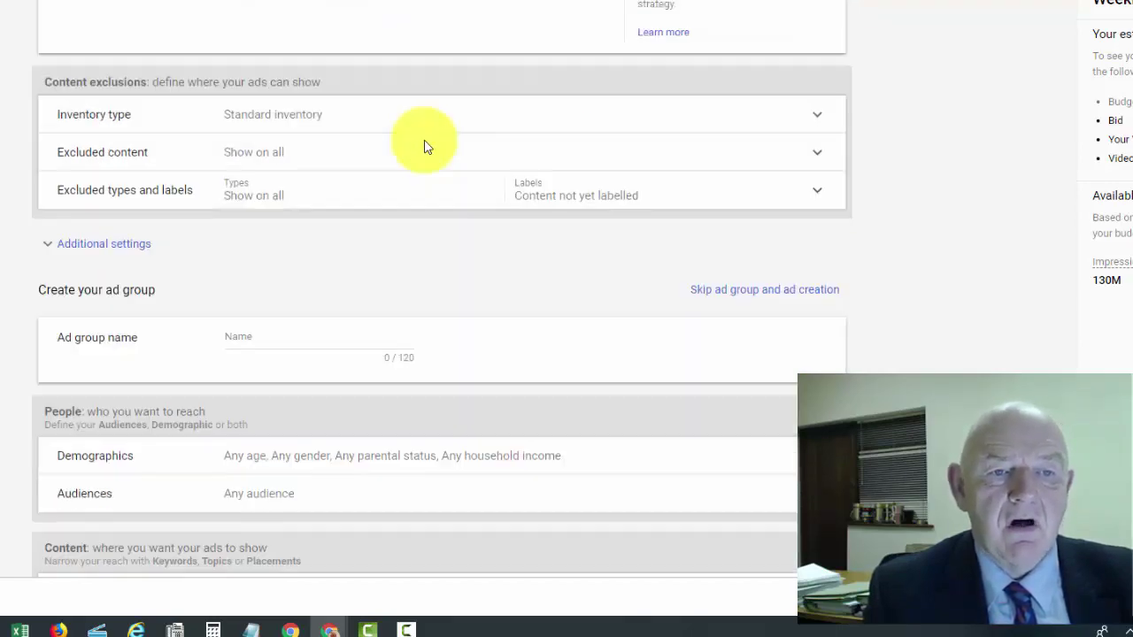
pyautogui.scroll(2, 422, 150)
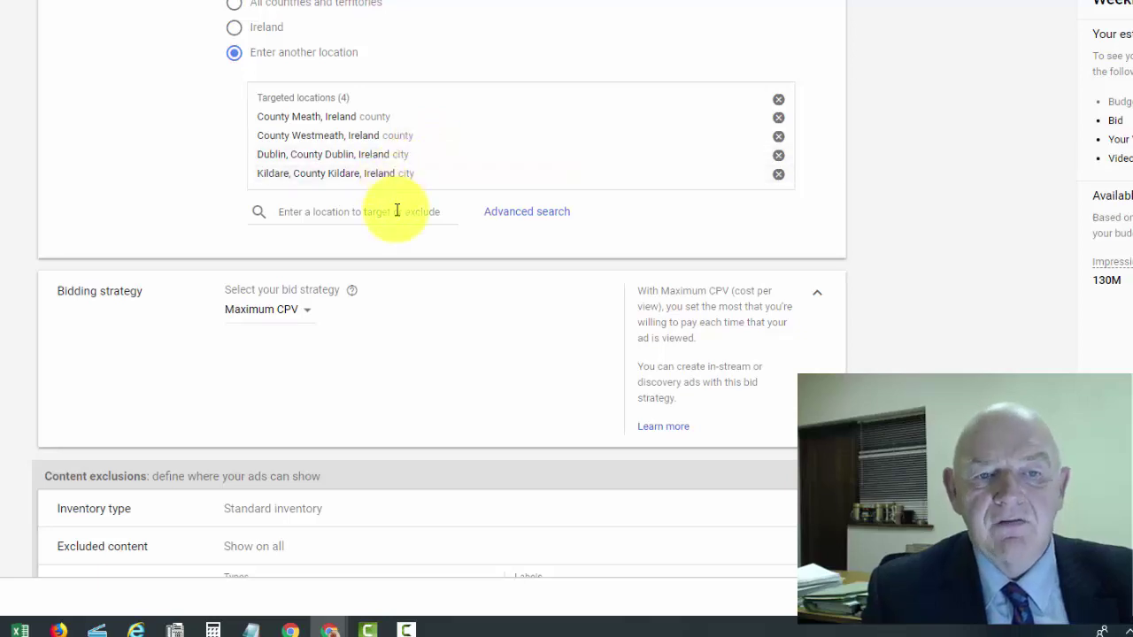
pyautogui.scroll(1, 396, 210)
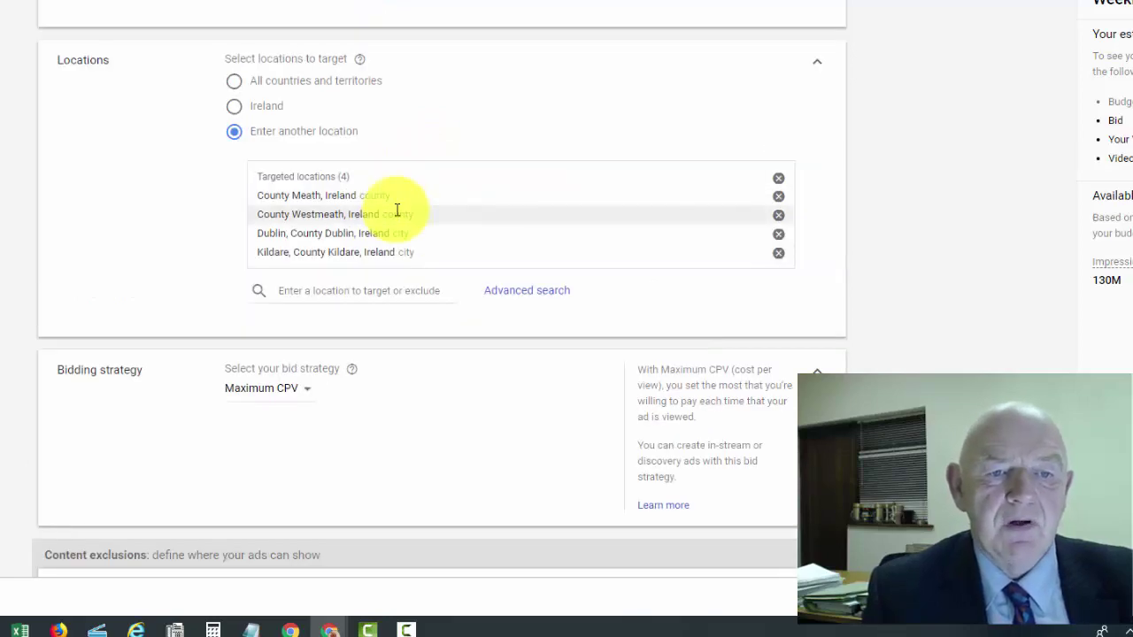
# Step: Name the campaign's new ad group Group 1
pyautogui.scroll(-9, 396, 210)
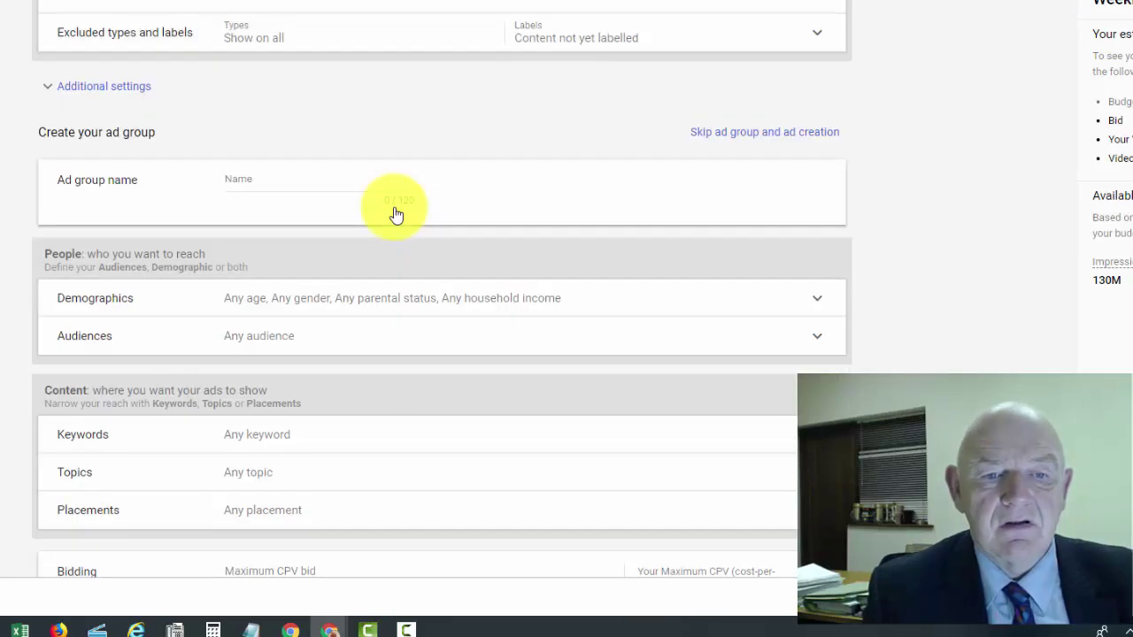
pyautogui.click(321, 177)
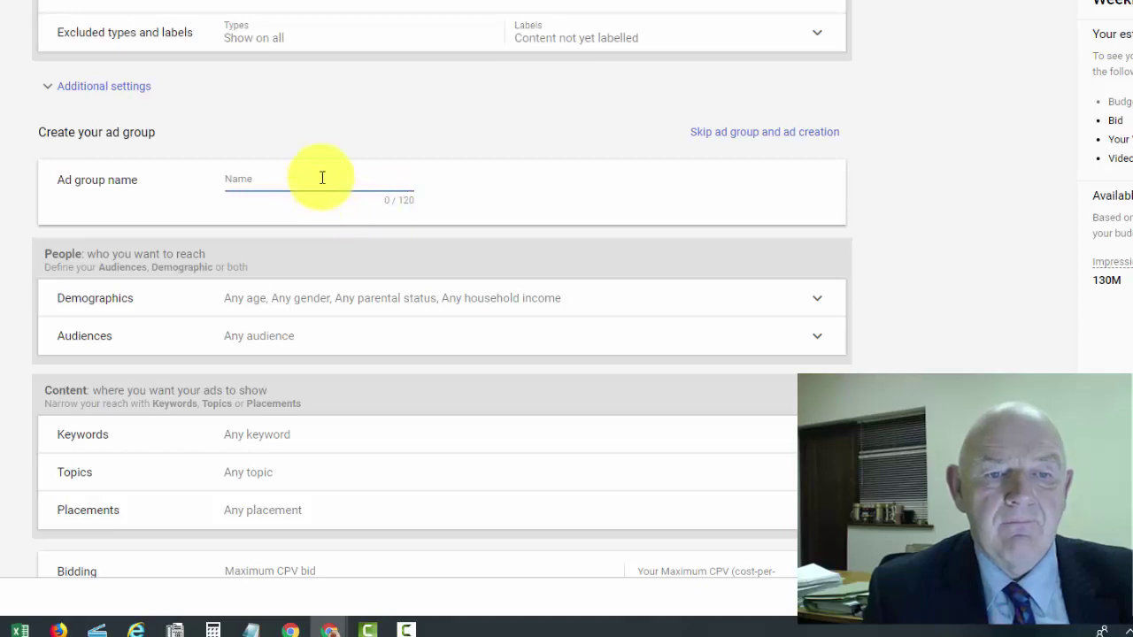
pyautogui.write('Group')
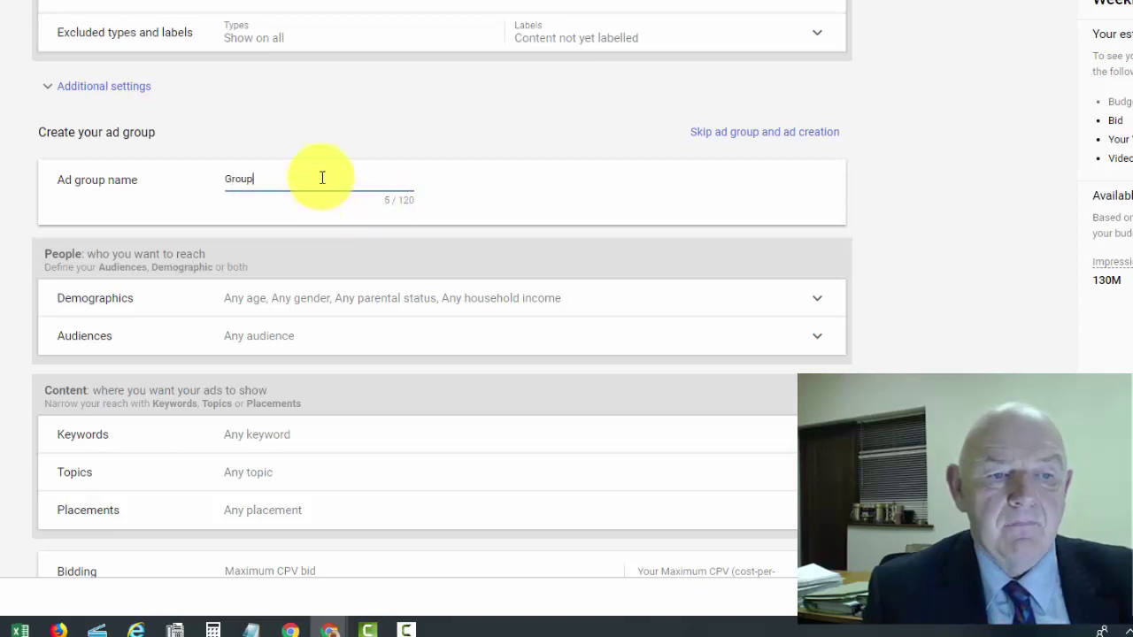
pyautogui.write(' 1')
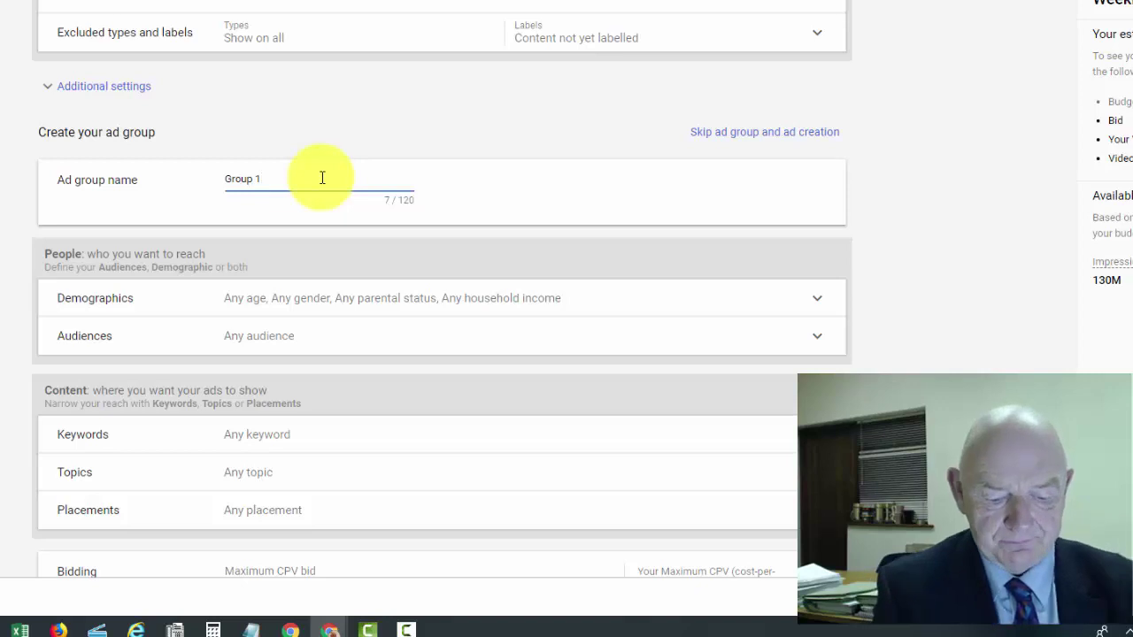
# Step: Examine the audience categories available for the ad group without selecting any, and close the audience settings
pyautogui.scroll(-2, 454, 190)
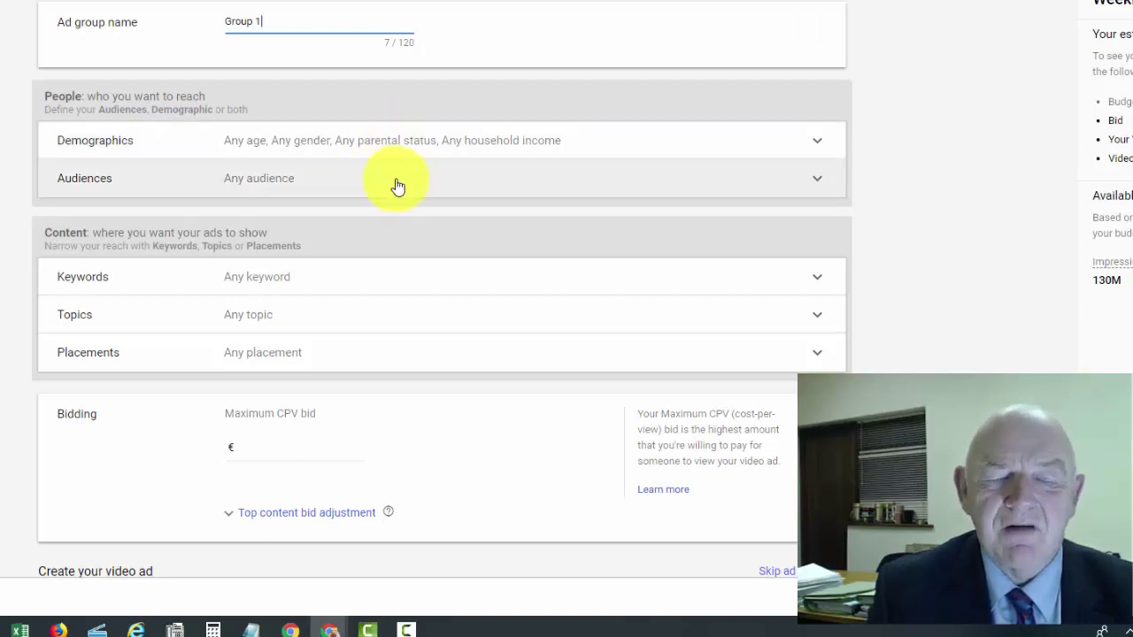
pyautogui.scroll(-1, 397, 186)
pyautogui.click(409, 106)
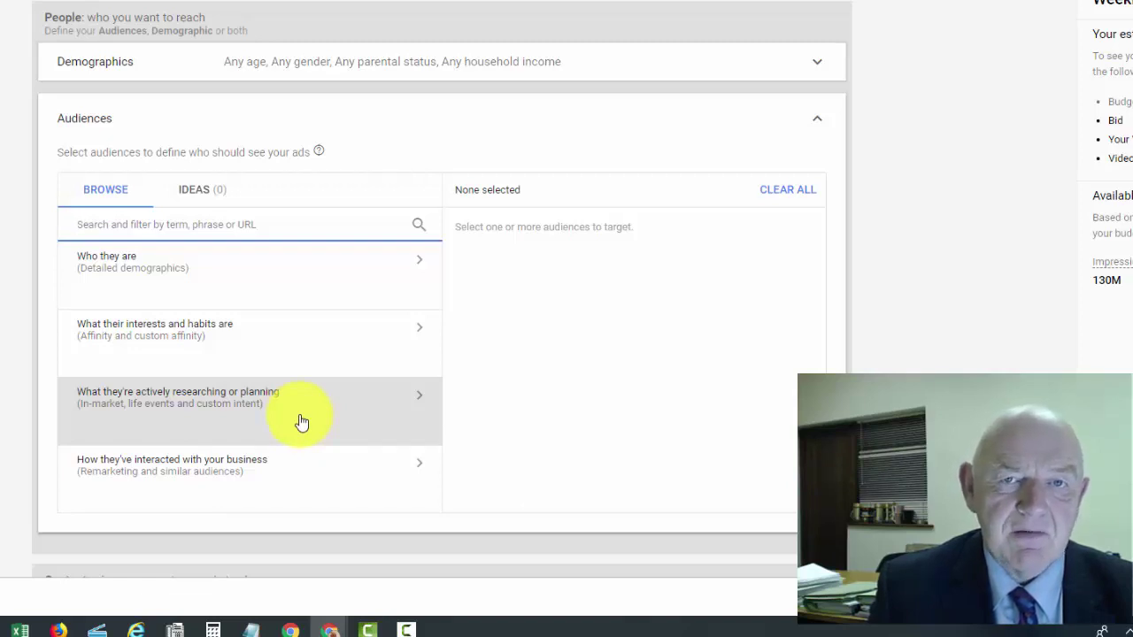
pyautogui.scroll(-1, 301, 422)
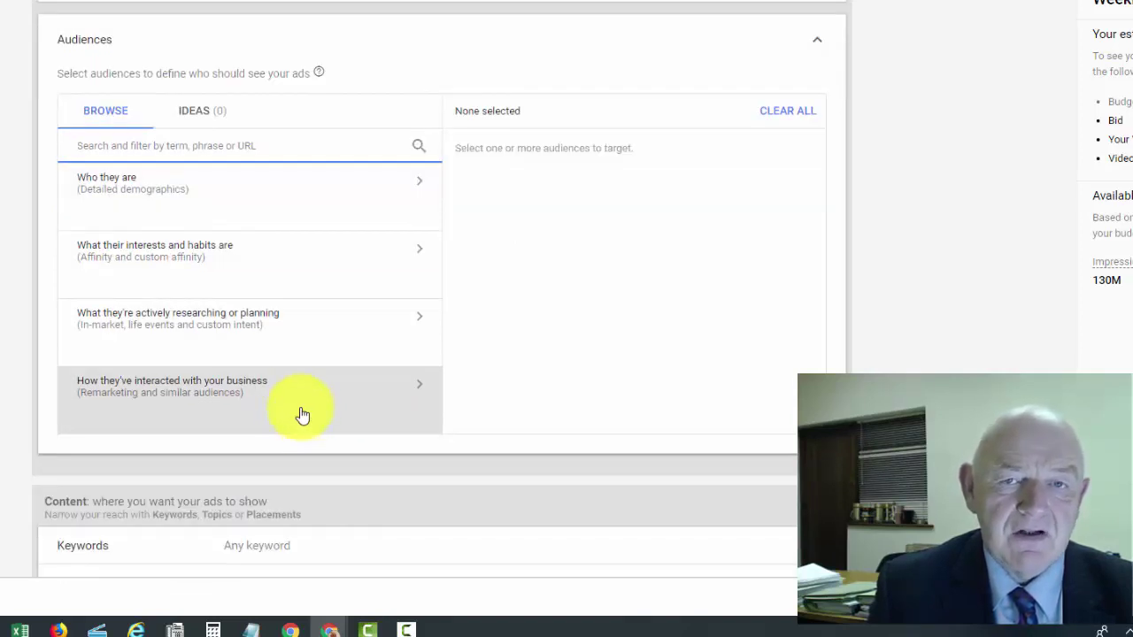
pyautogui.scroll(1, 301, 416)
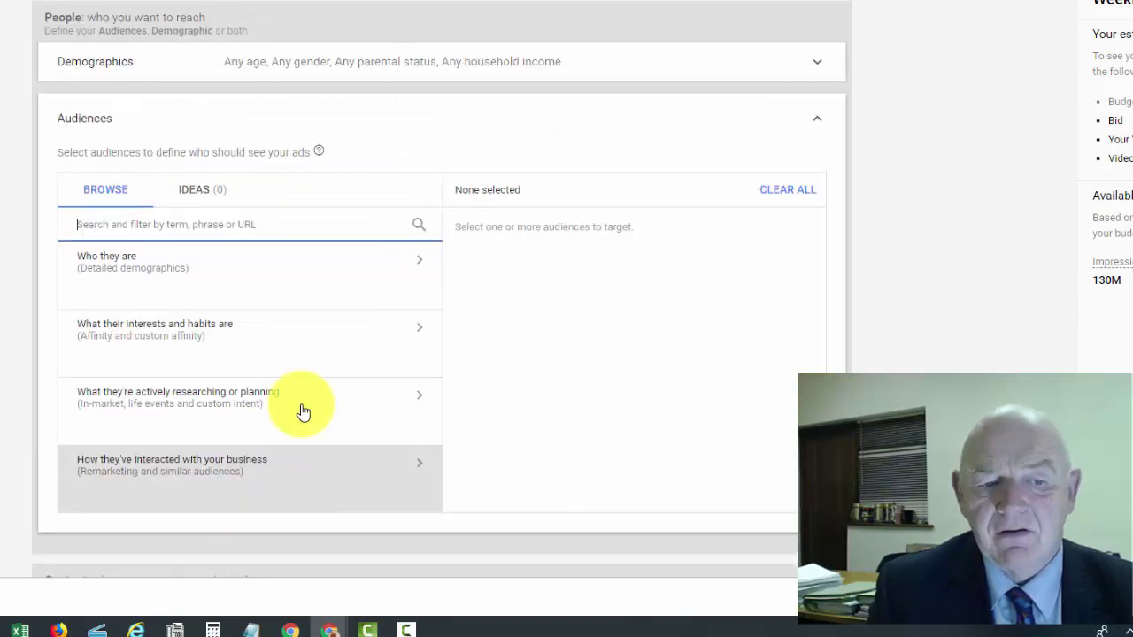
pyautogui.click(817, 124)
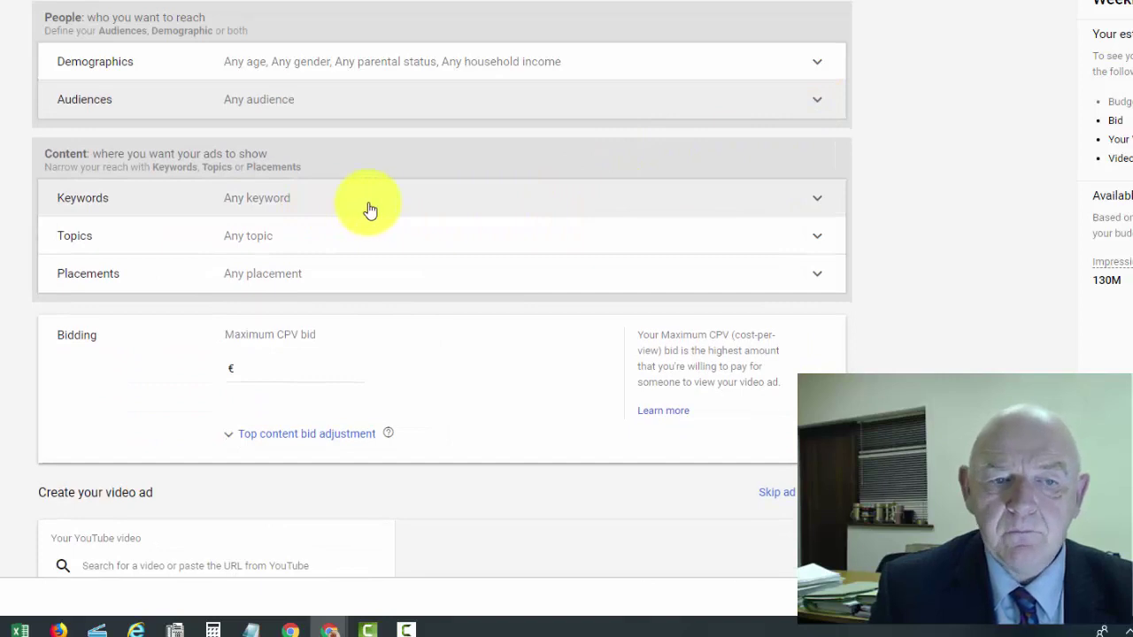
# Step: Set the ad group's maximum CPV bid to €0.02
pyautogui.scroll(-1, 360, 242)
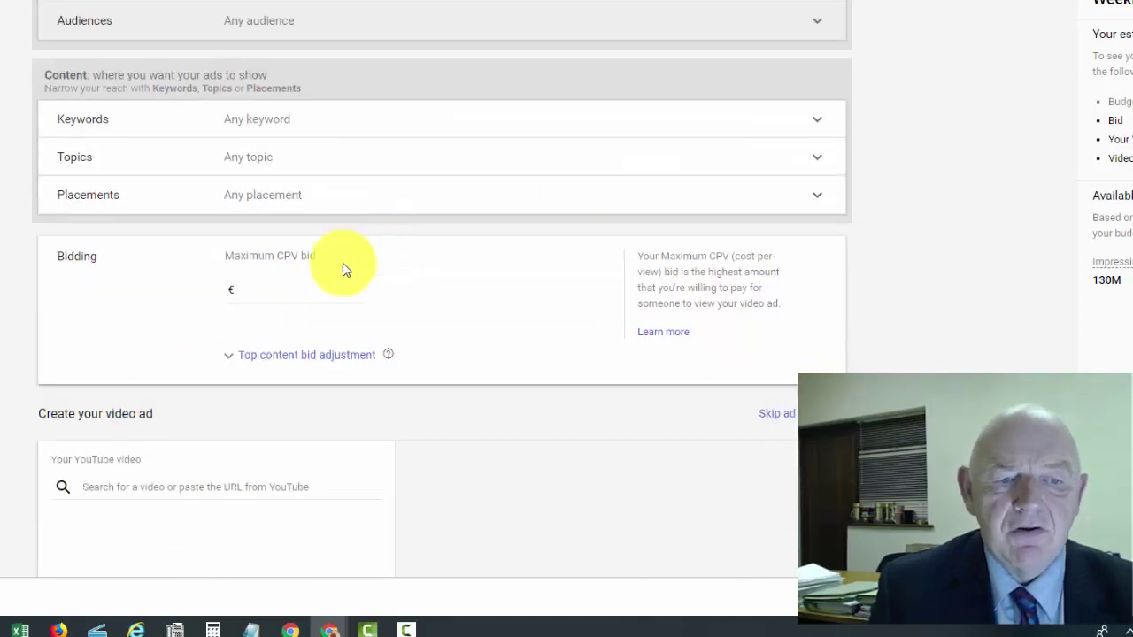
pyautogui.click(318, 295)
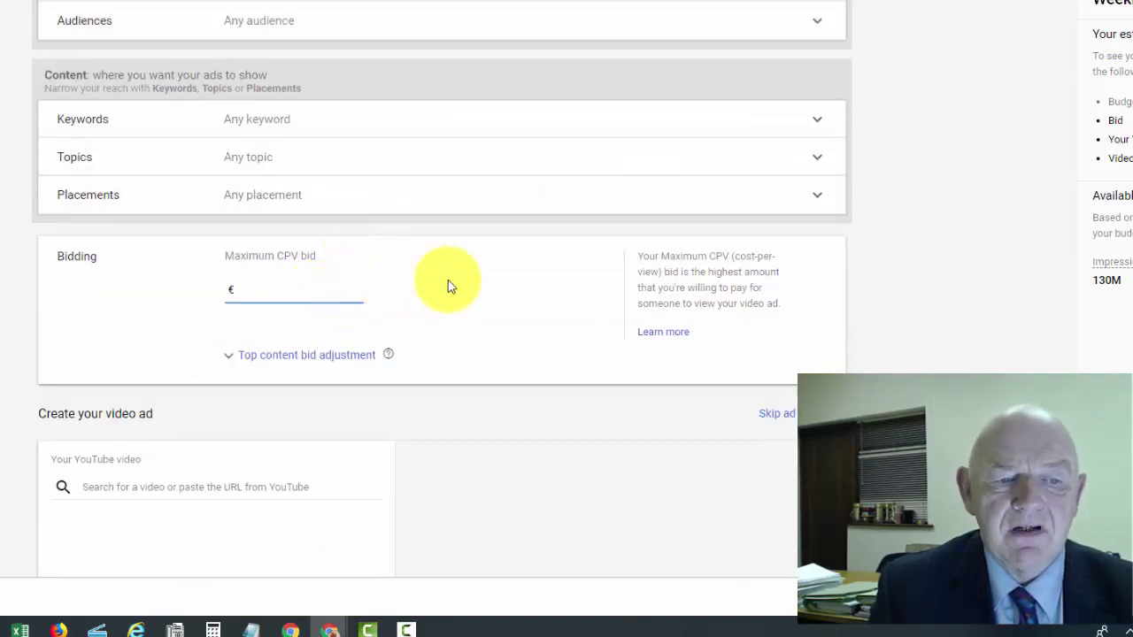
pyautogui.write('0.02')
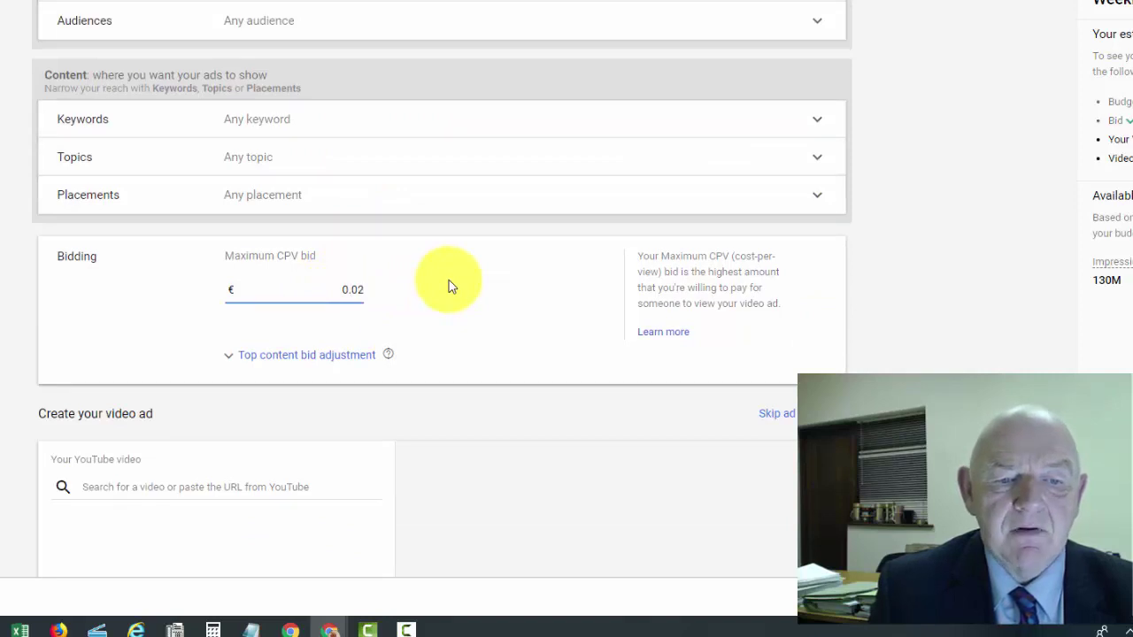
pyautogui.click(498, 284)
# Step: Search YouTube for the ad's video with "10 things you should put in your will" and look through the results
pyautogui.scroll(-4, 531, 288)
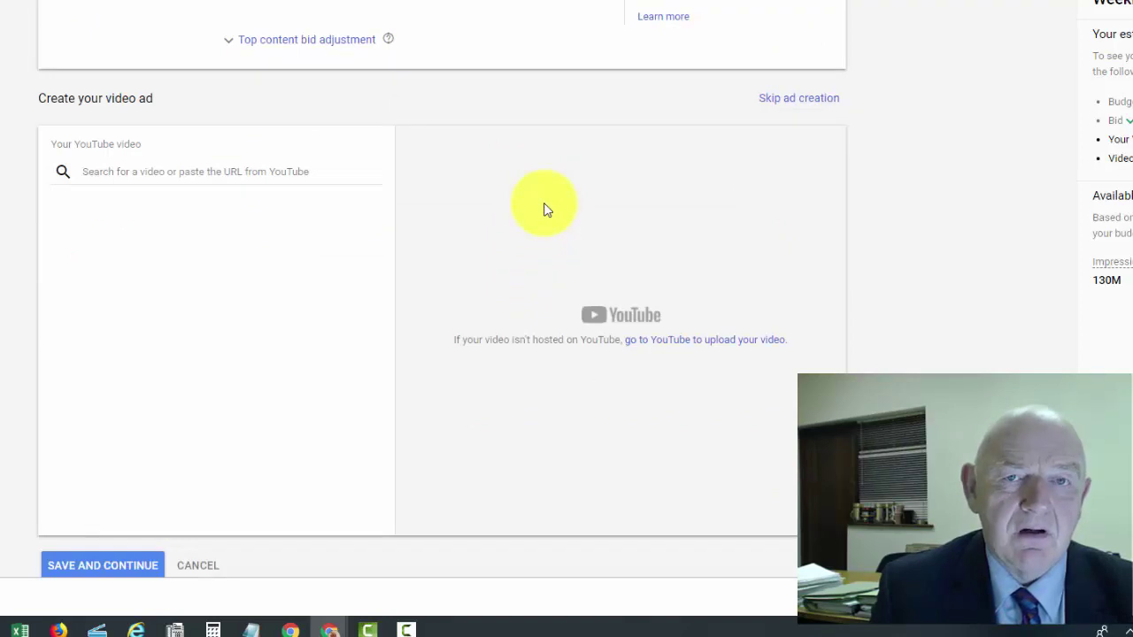
pyautogui.click(325, 170)
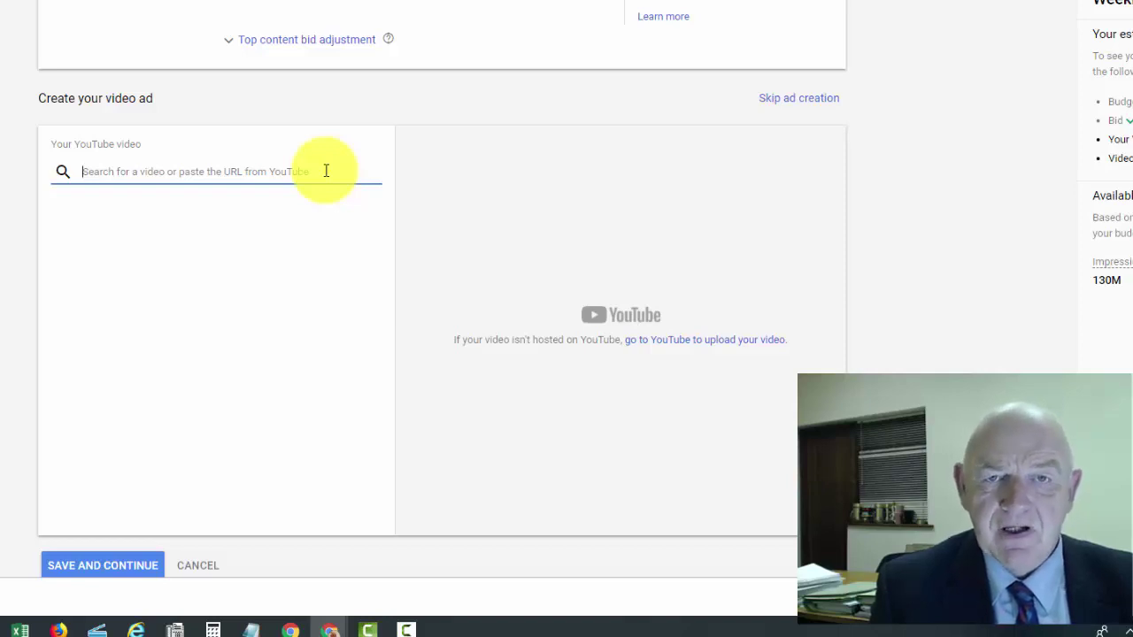
pyautogui.write('1')
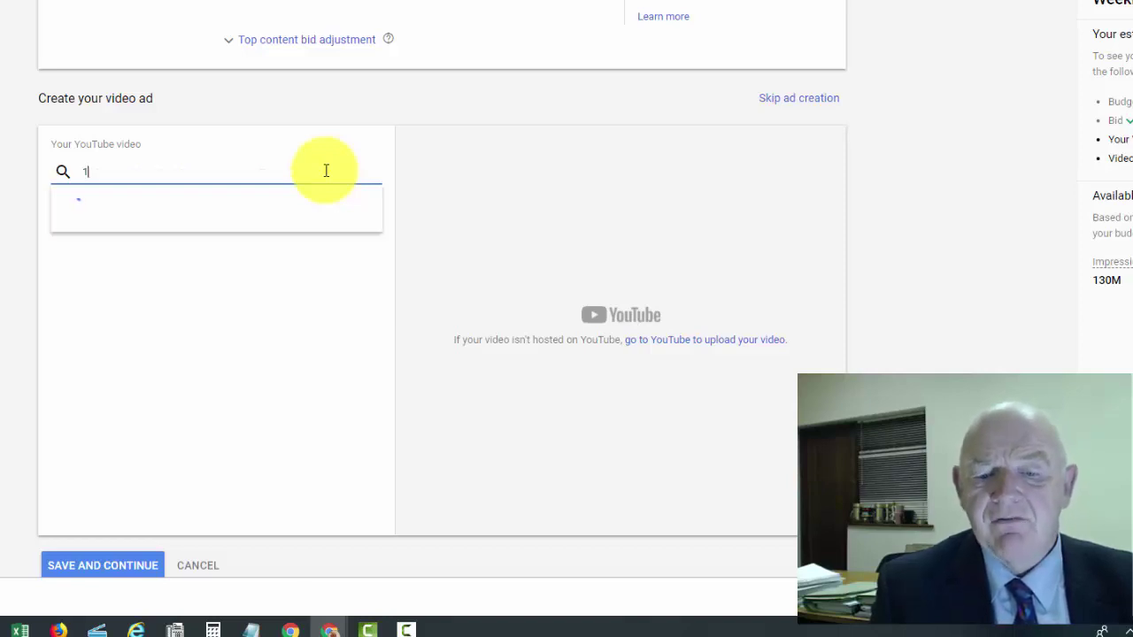
pyautogui.write('0 things ')
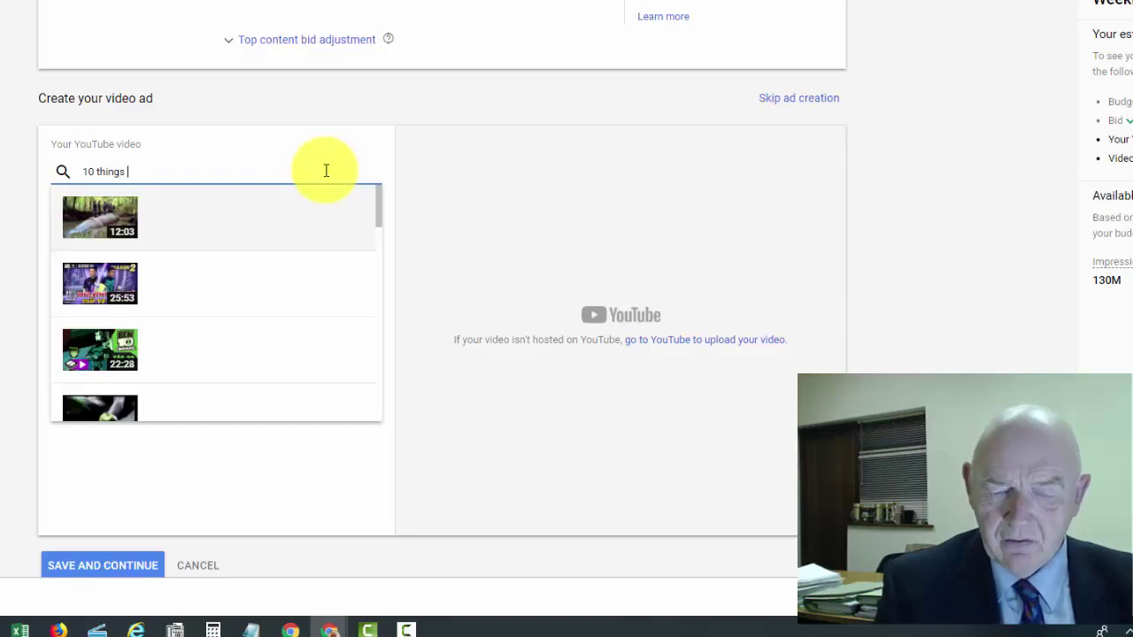
pyautogui.write('you should put')
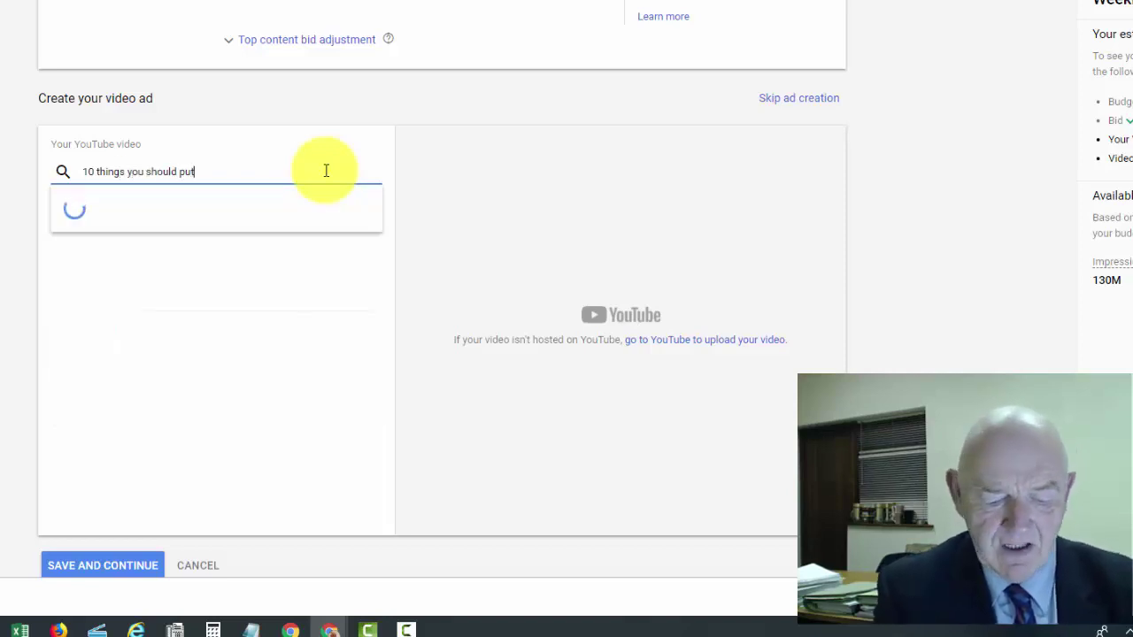
pyautogui.write(' in your will')
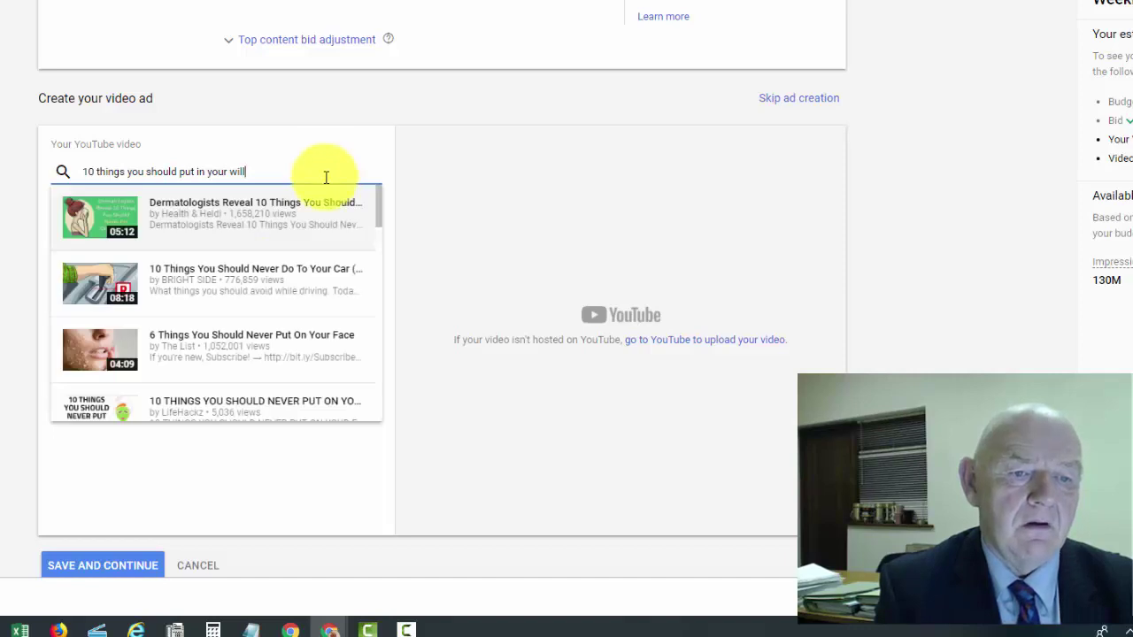
pyautogui.scroll(-2, 324, 283)
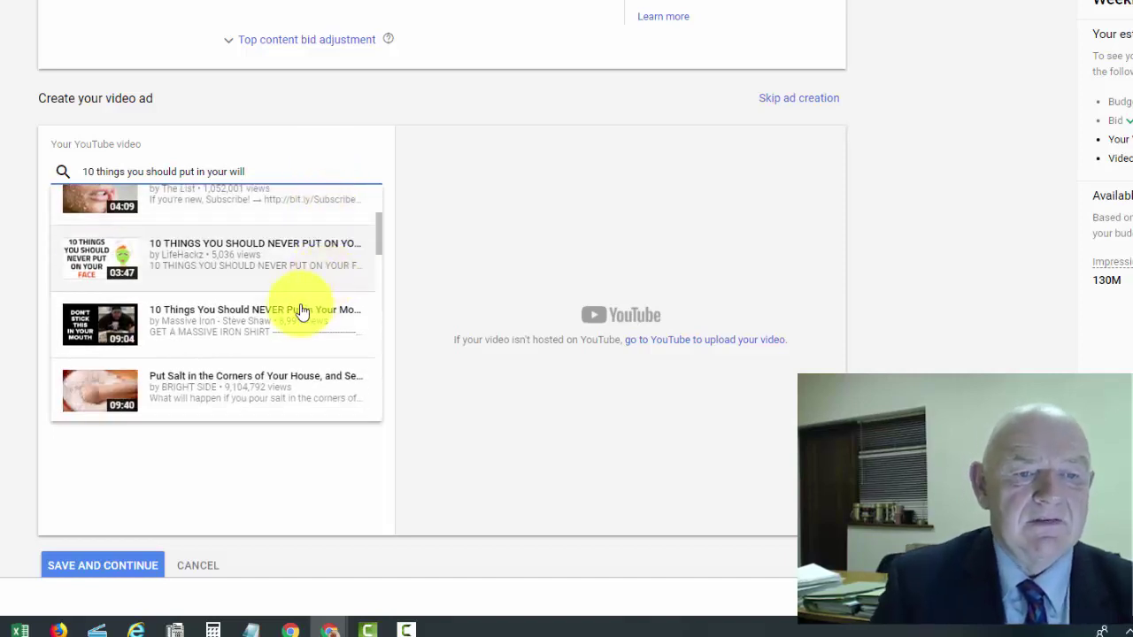
pyautogui.scroll(-1, 295, 318)
pyautogui.scroll(-4, 295, 318)
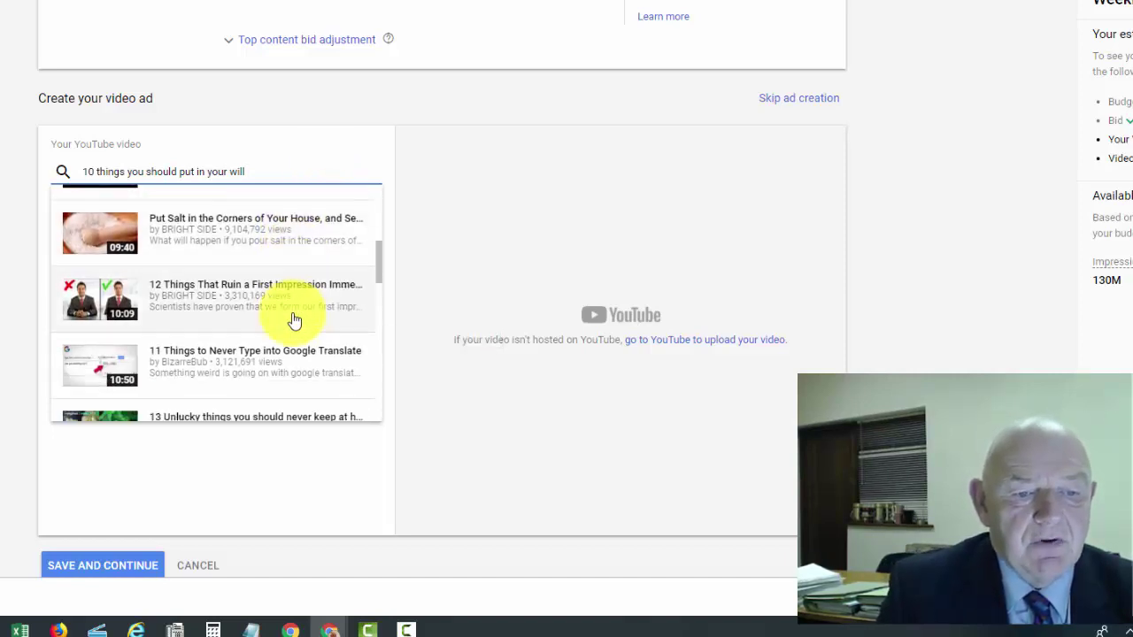
pyautogui.scroll(-1, 292, 317)
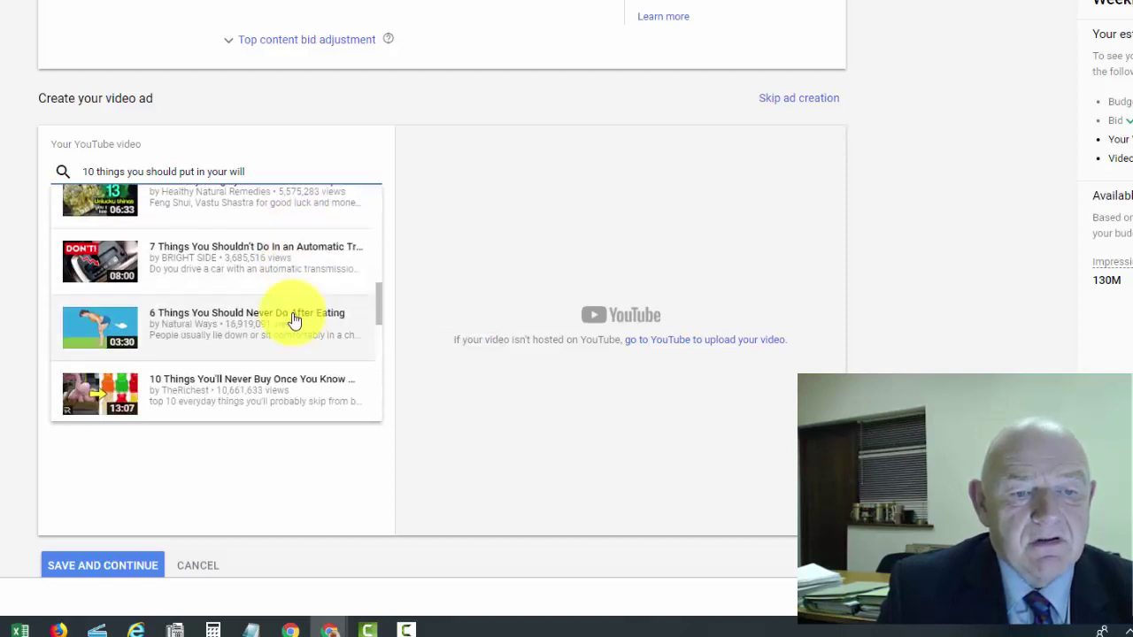
pyautogui.scroll(4, 291, 316)
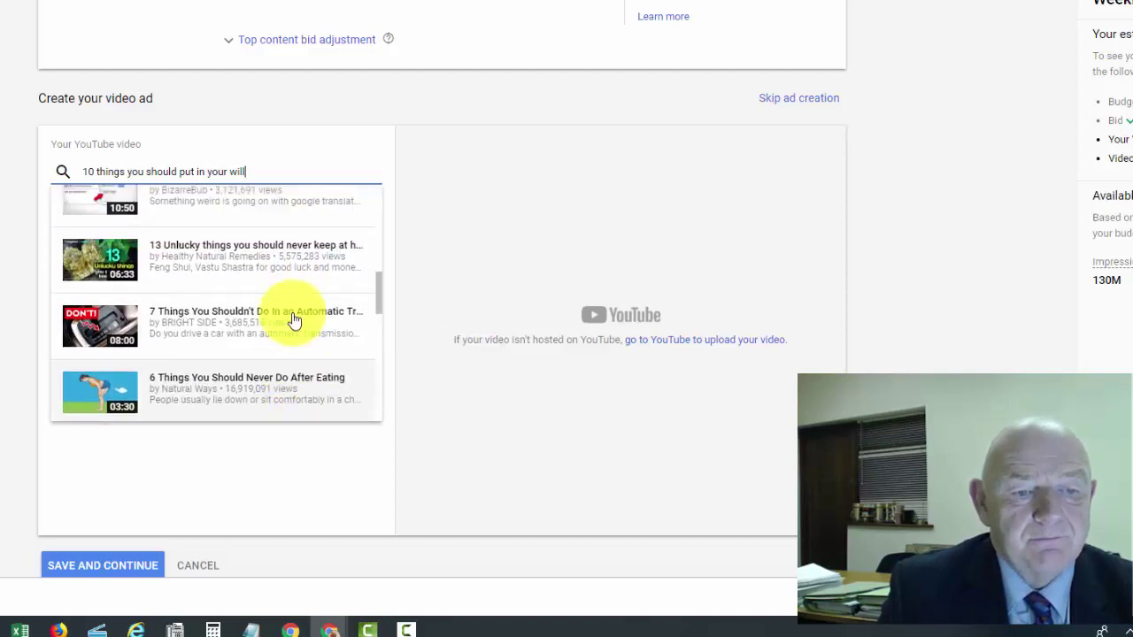
# Step: Correct the video search to "10 things you should have in your will" and select the video 10 Things You Should Have in Your Will
pyautogui.click(197, 169)
pyautogui.press('BackSpace')
pyautogui.press('BackSpace')
pyautogui.press('BackSpace')
pyautogui.write('have')
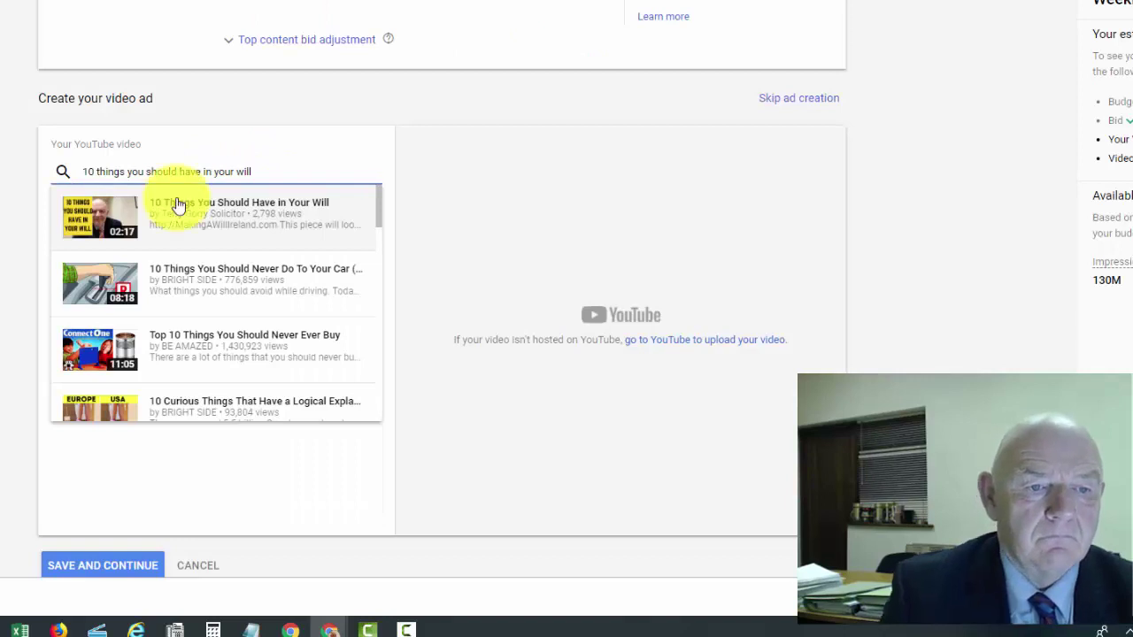
pyautogui.click(255, 213)
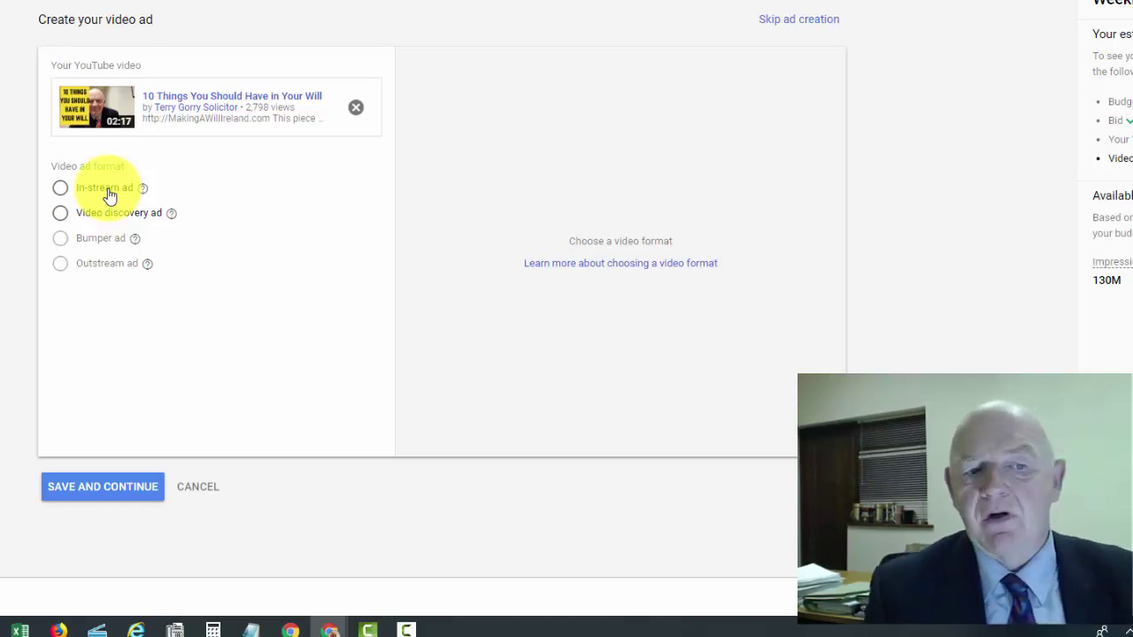
# Step: Choose the In-stream ad format and set both the final URL and the display URL to BusinessAndLegal.ie
pyautogui.click(107, 192)
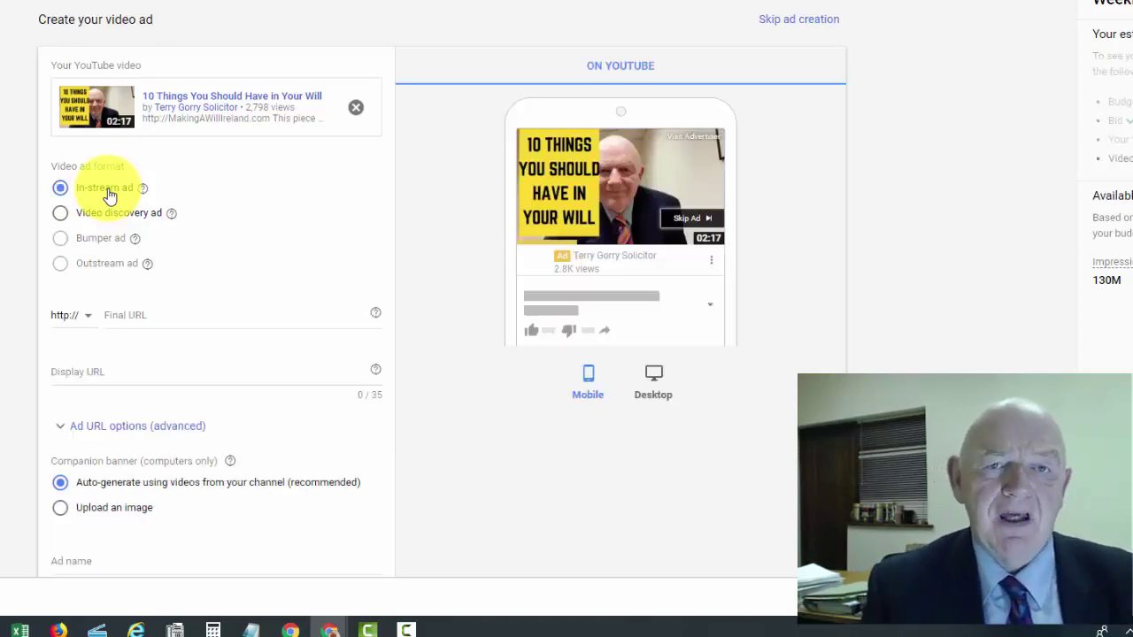
pyautogui.scroll(-2, 108, 196)
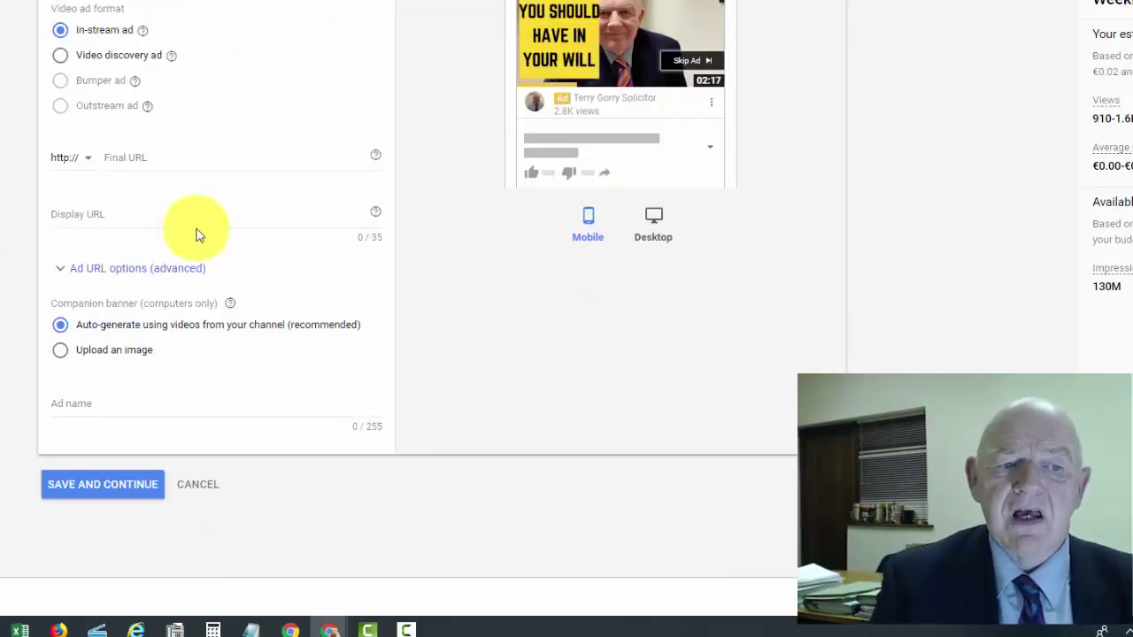
pyautogui.click(215, 161)
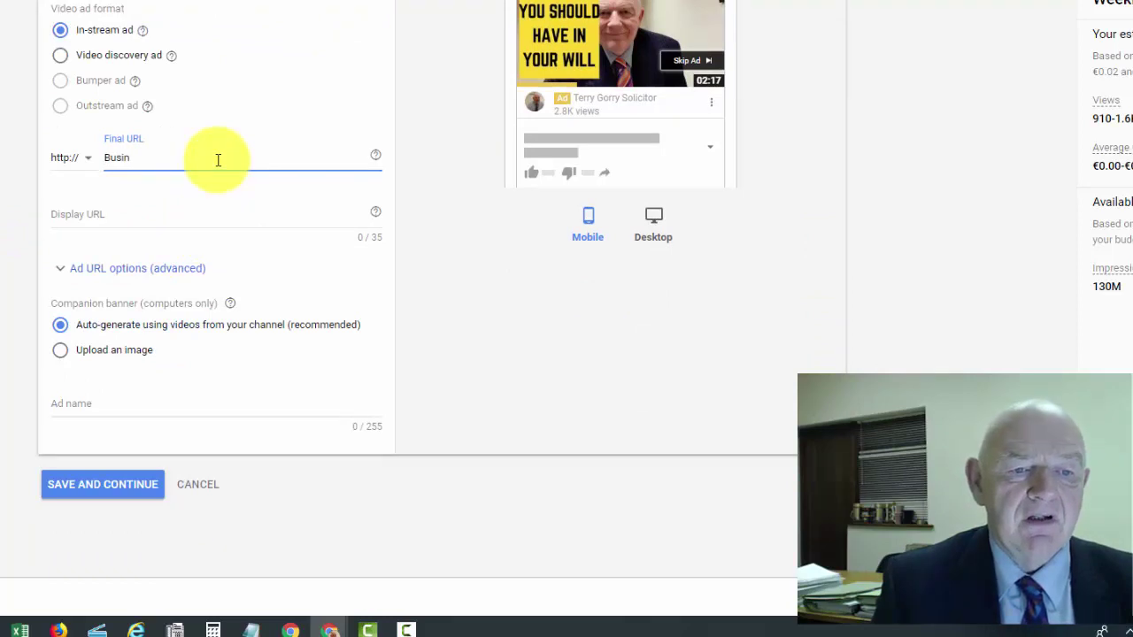
pyautogui.write('BusinessAnd')
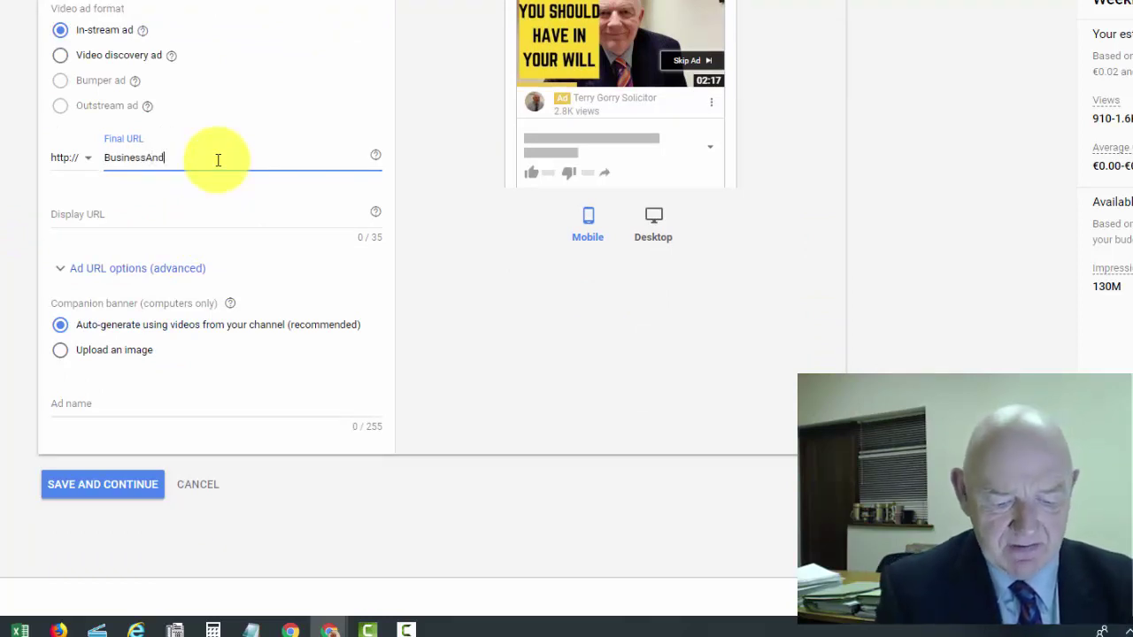
pyautogui.write('Legal.ie')
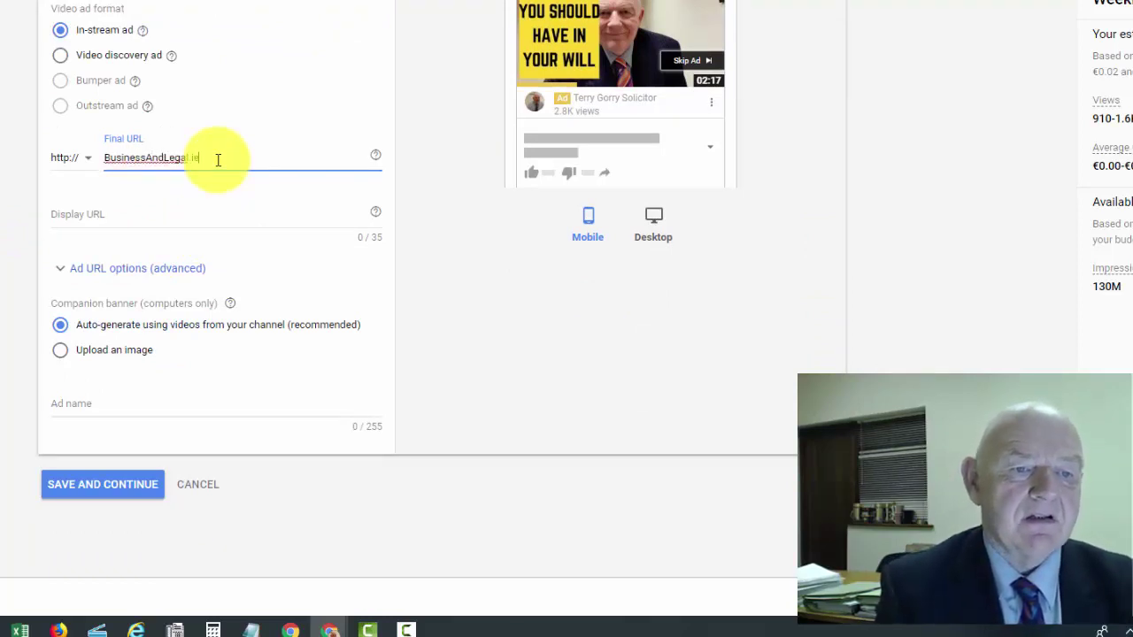
pyautogui.click(215, 215)
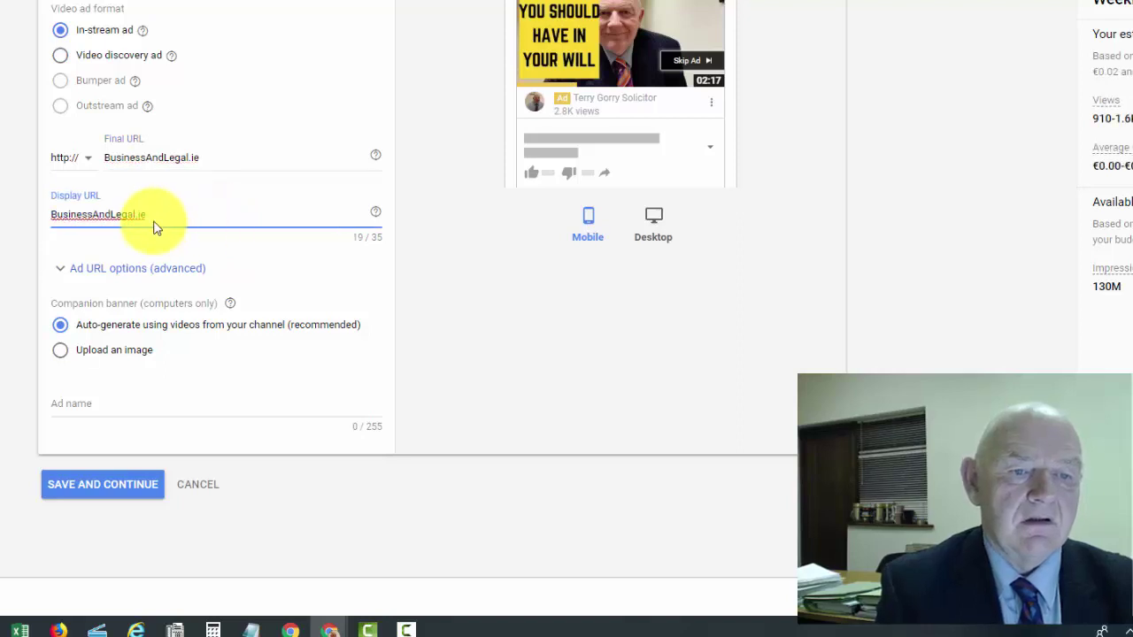
# Step: Name the video ad "10 things you should have in your will"
pyautogui.click(205, 405)
pyautogui.write('10 thi')
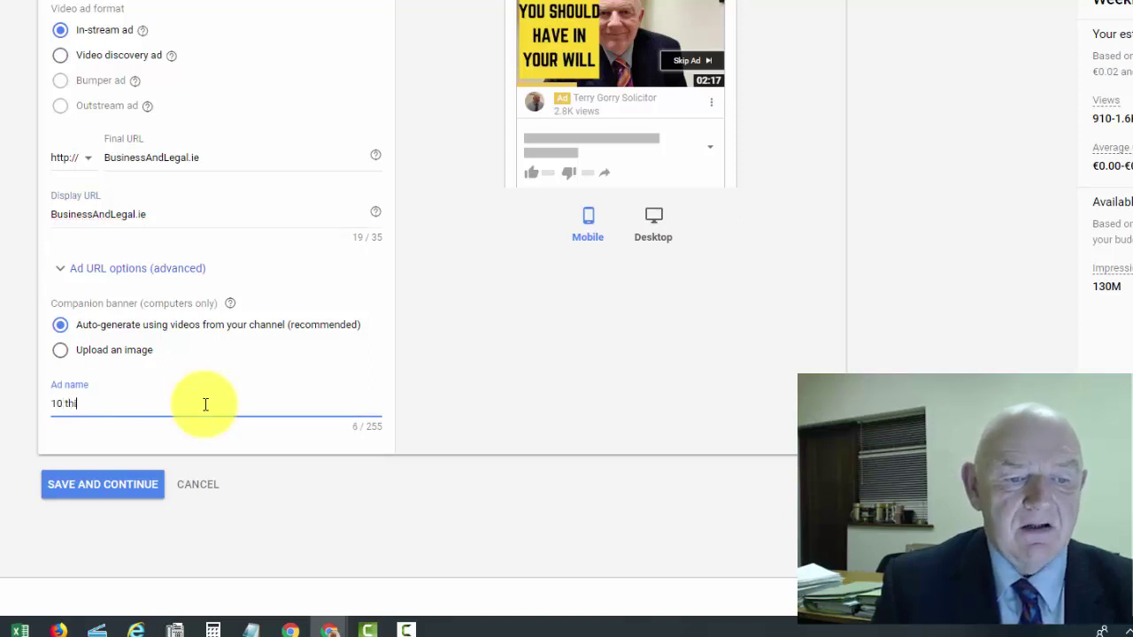
pyautogui.write('ngs you should have')
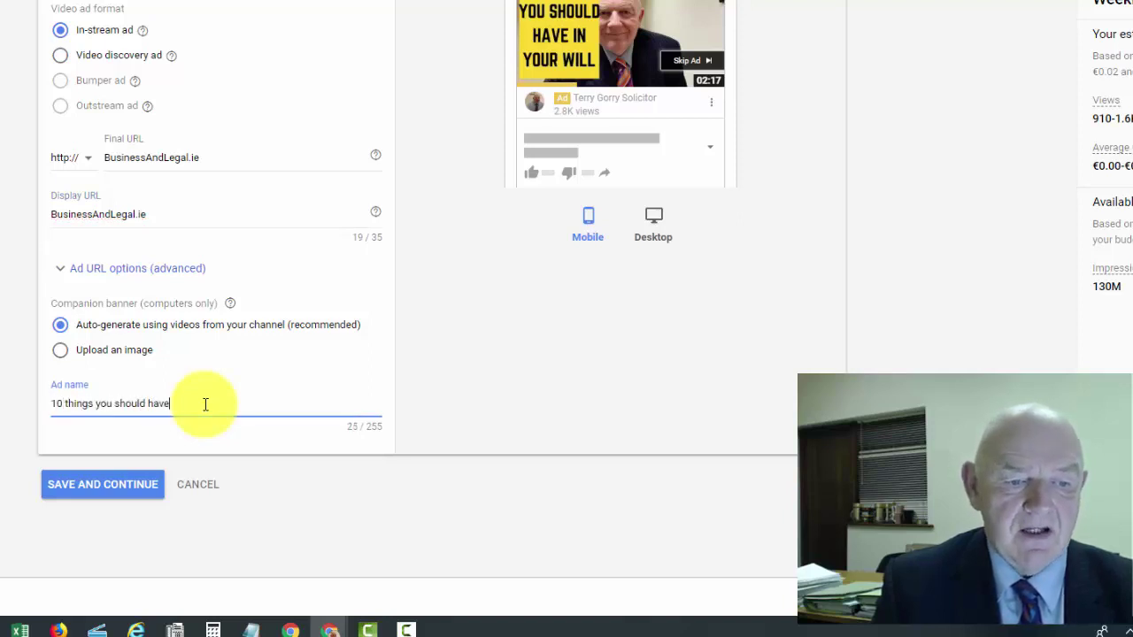
pyautogui.write(' in your will')
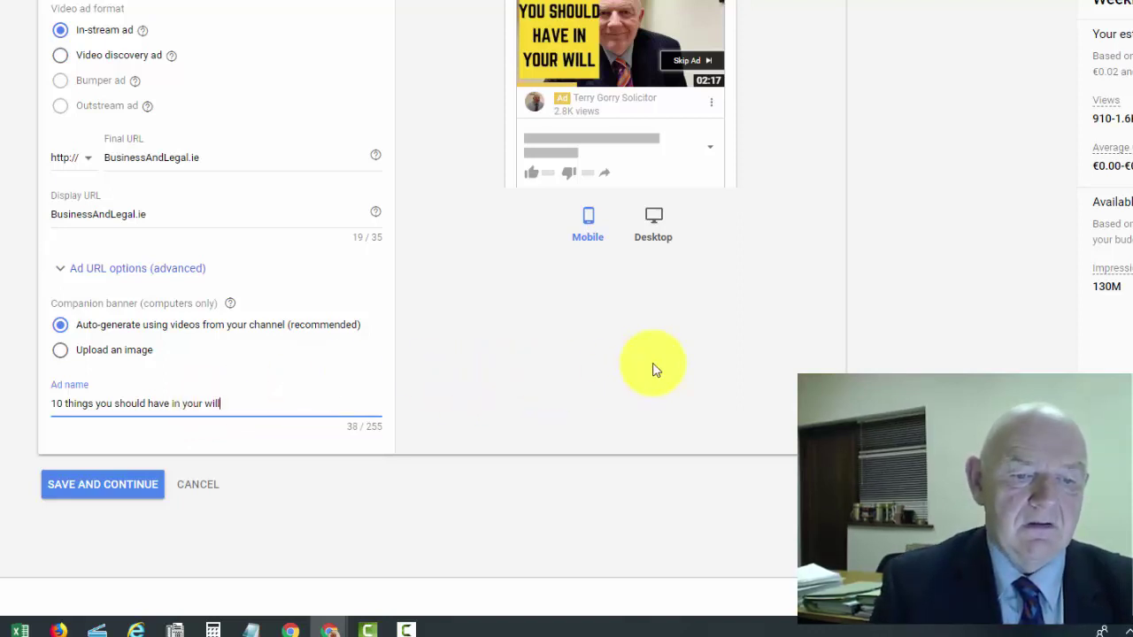
# Step: Review the campaign's budget, languages, locations, ad group and bid settings, and preview the video ad as shown on desktop
pyautogui.scroll(10, 660, 365)
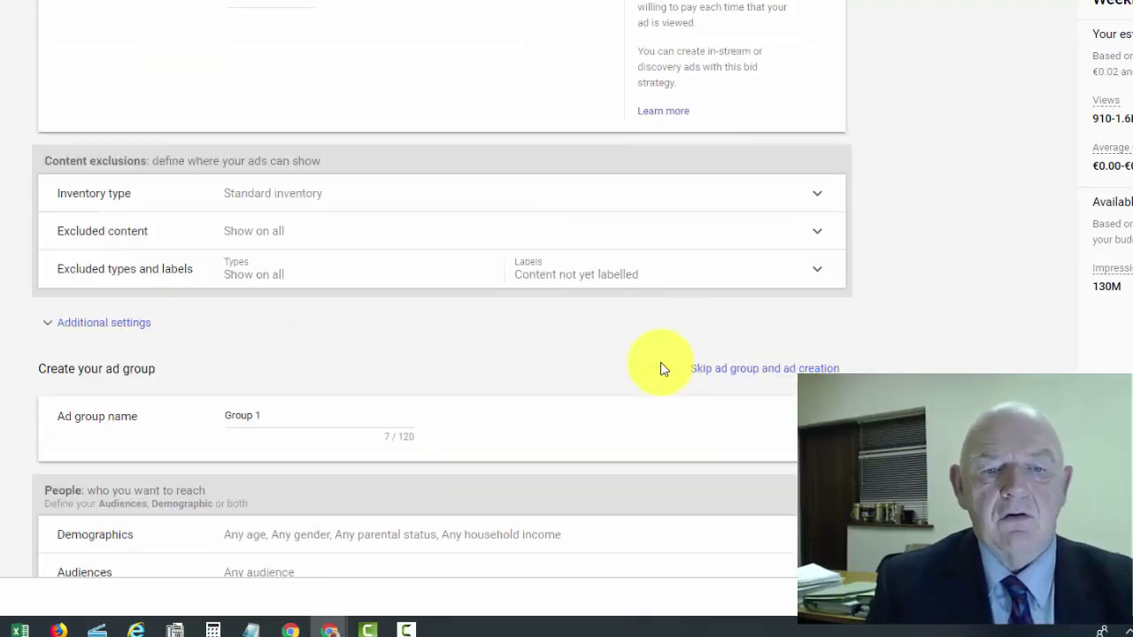
pyautogui.scroll(12, 660, 366)
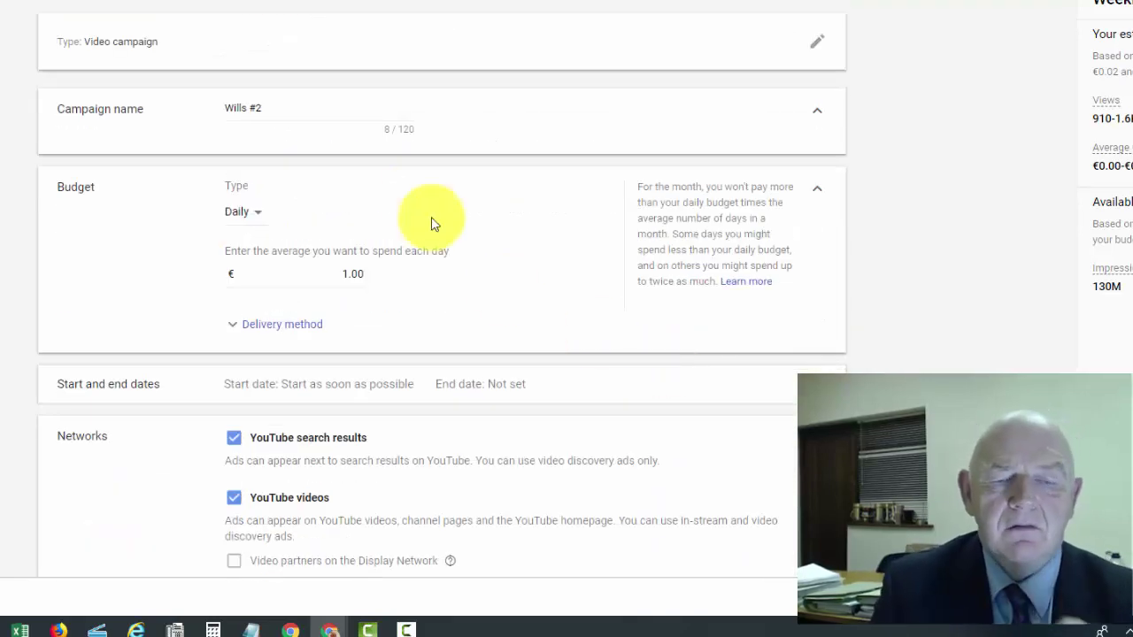
pyautogui.scroll(-6, 344, 159)
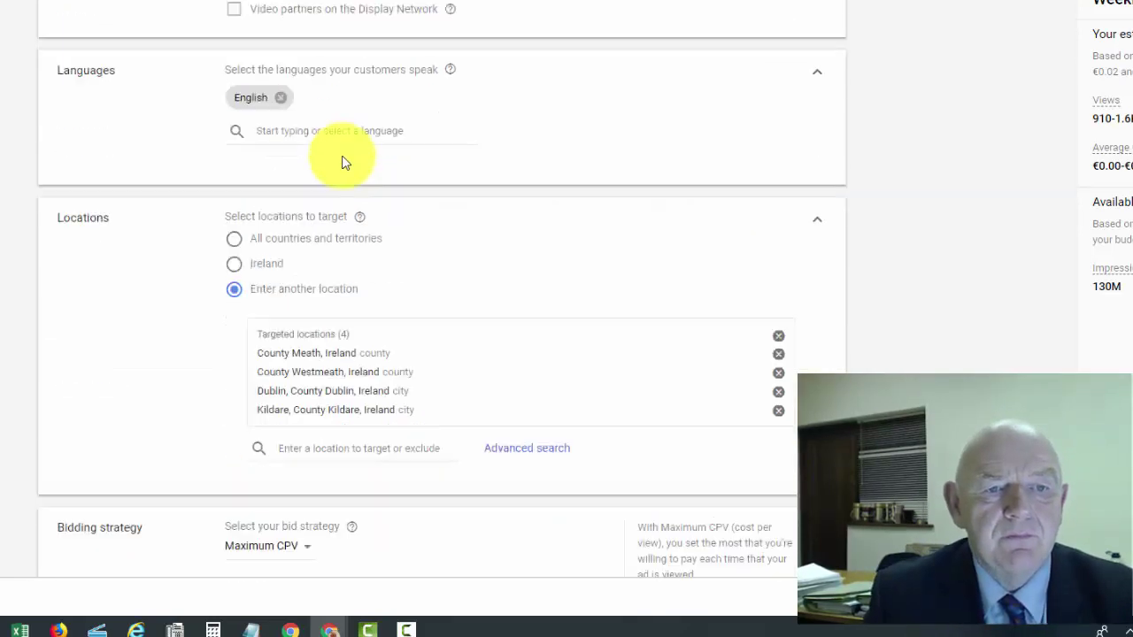
pyautogui.scroll(-9, 344, 162)
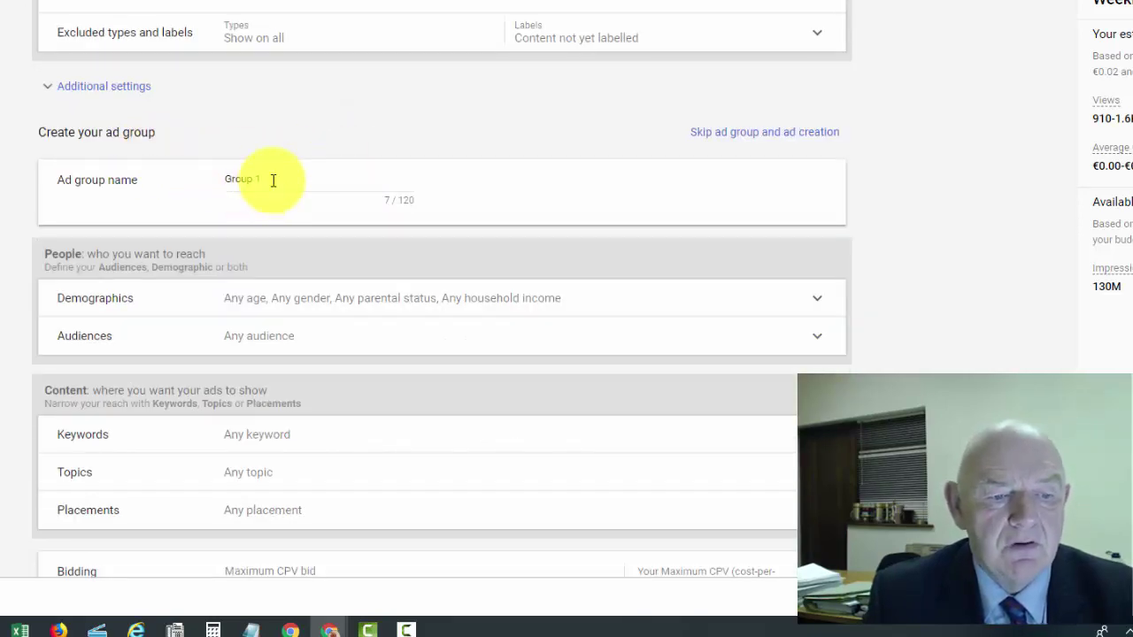
pyautogui.scroll(-2, 274, 181)
pyautogui.scroll(-7, 274, 180)
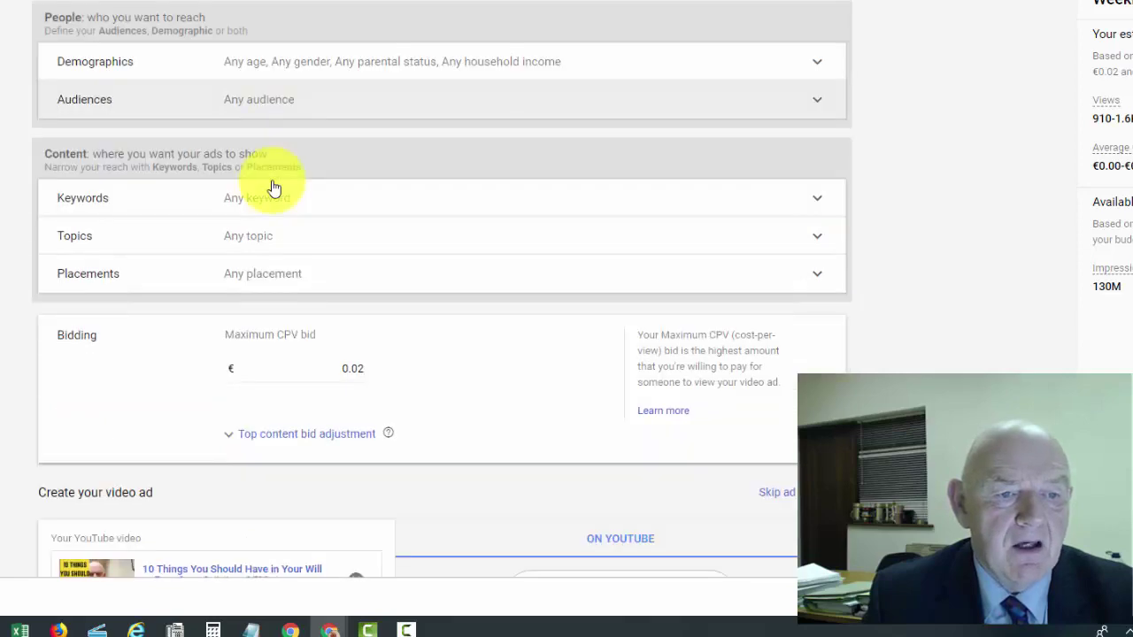
pyautogui.scroll(-2, 274, 189)
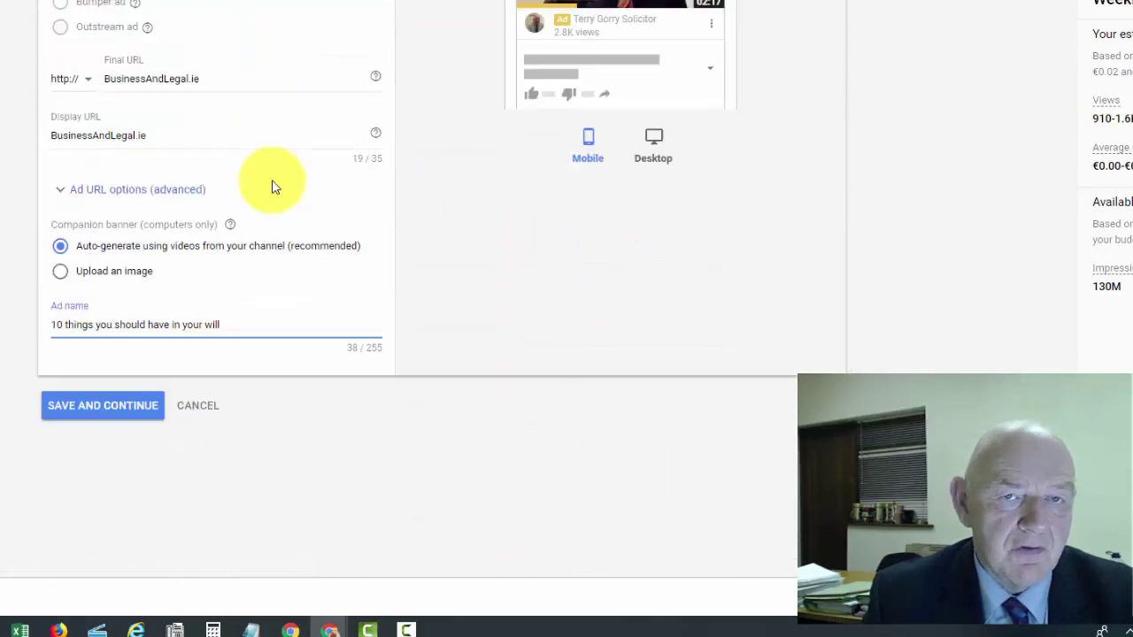
pyautogui.scroll(3, 283, 366)
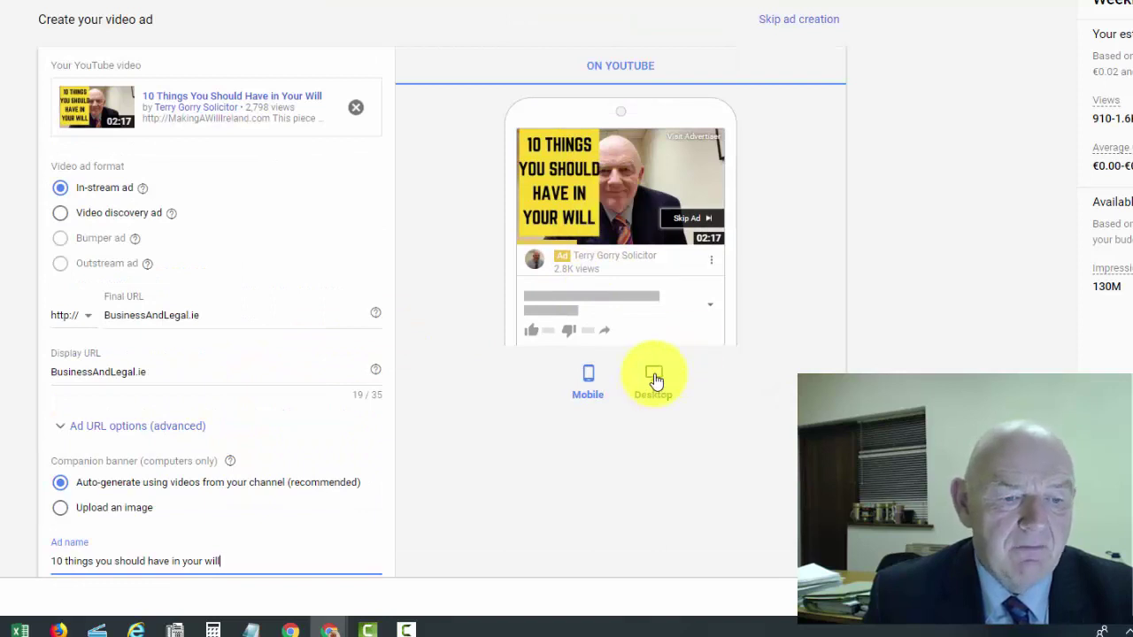
pyautogui.click(656, 378)
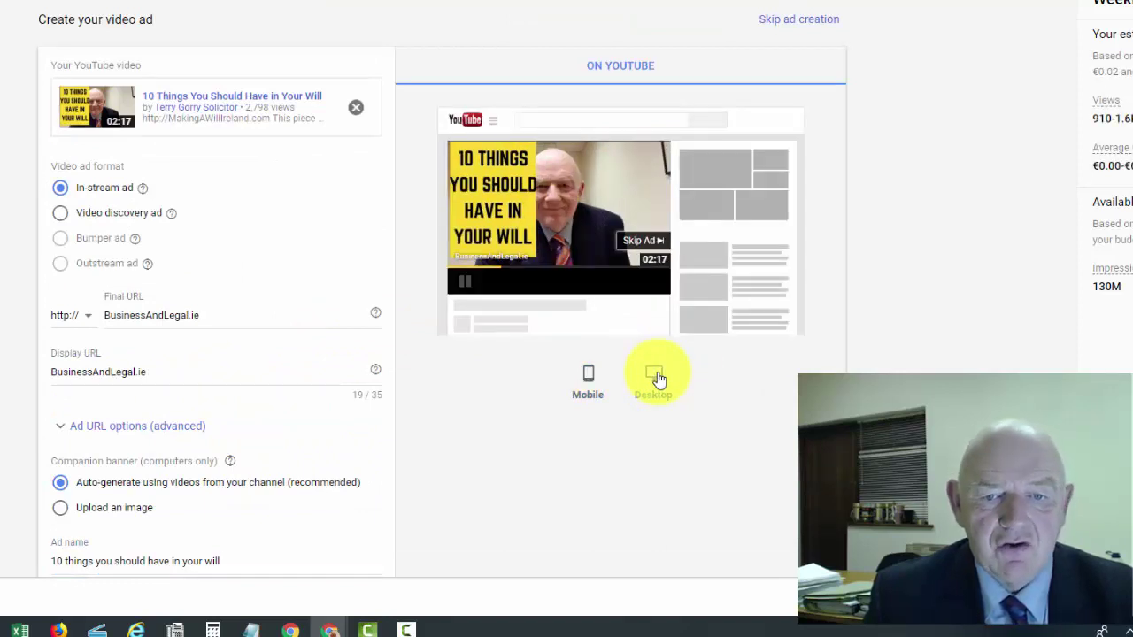
# Step: Save the finished campaign with its ad group and video ad
pyautogui.scroll(-1, 569, 411)
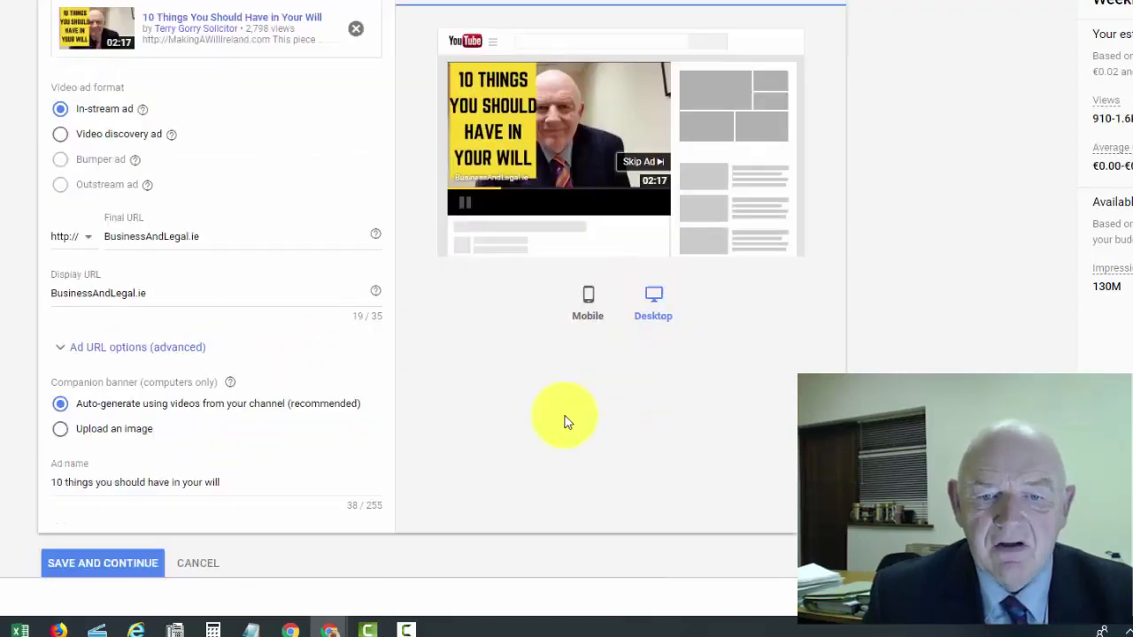
pyautogui.scroll(-3, 567, 422)
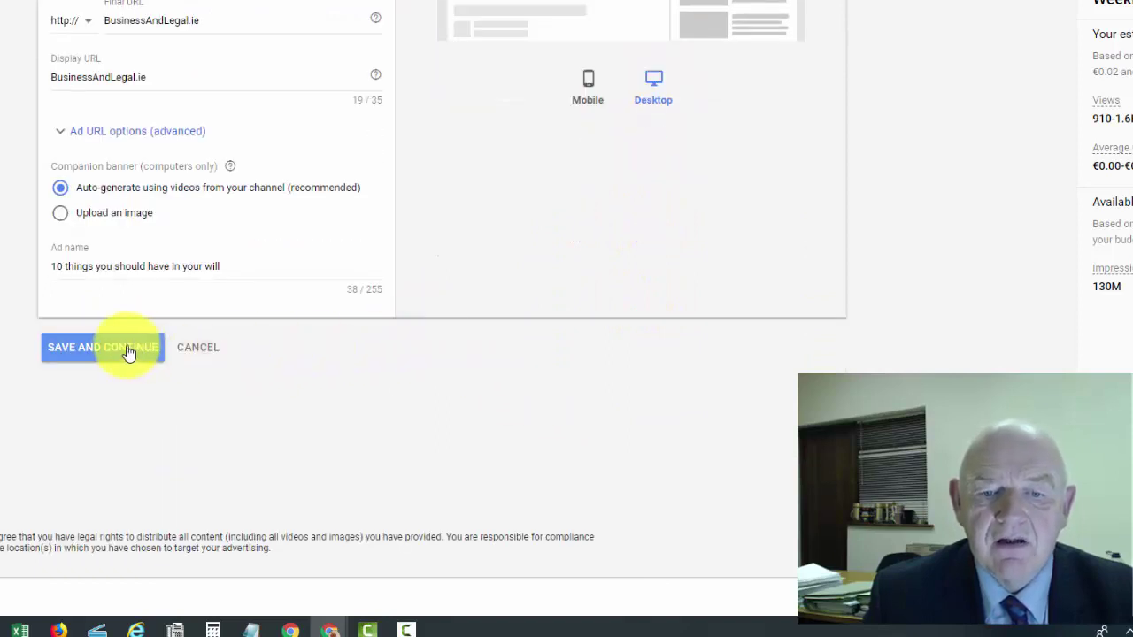
pyautogui.click(129, 350)
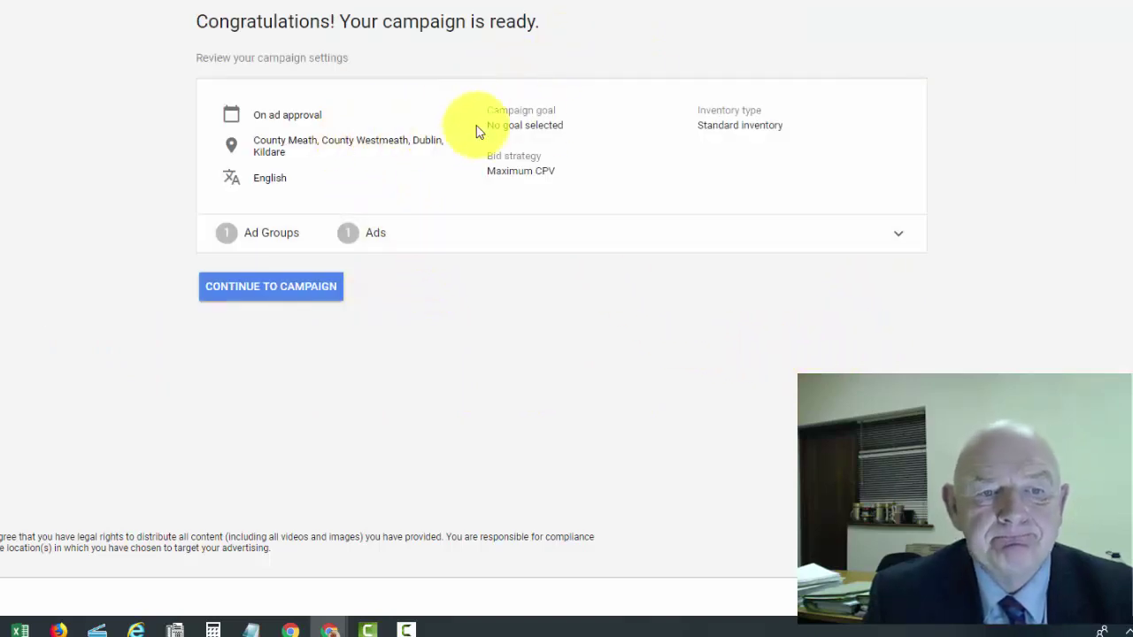
# Step: Continue to the new campaign, view the ad in Group 1, and return to the list of all campaigns
pyautogui.click(278, 292)
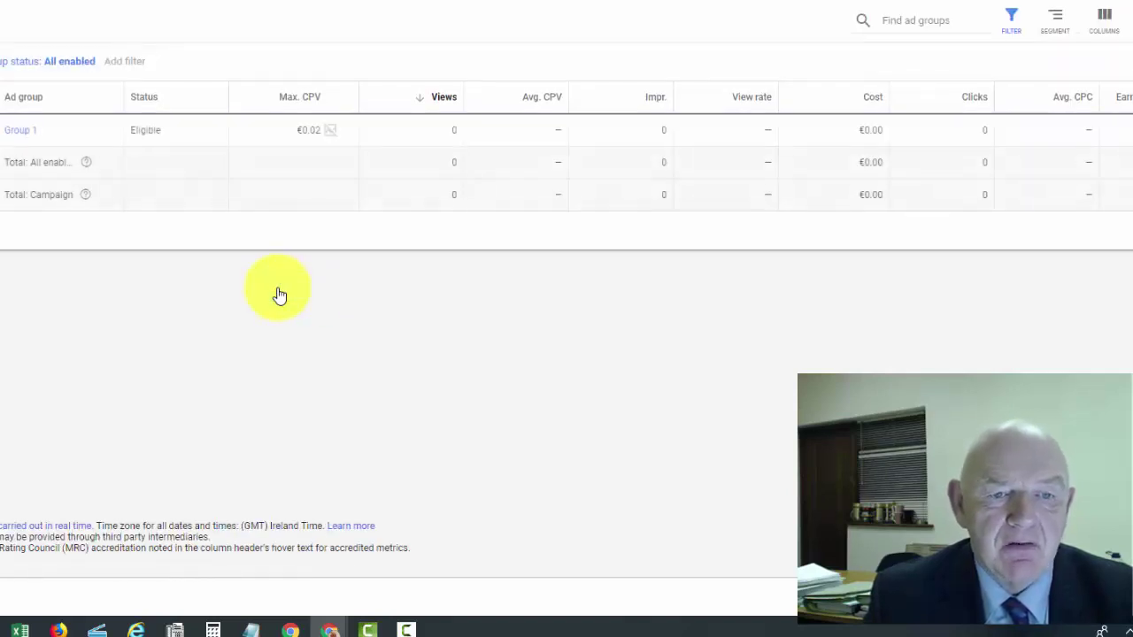
pyautogui.click(15, 139)
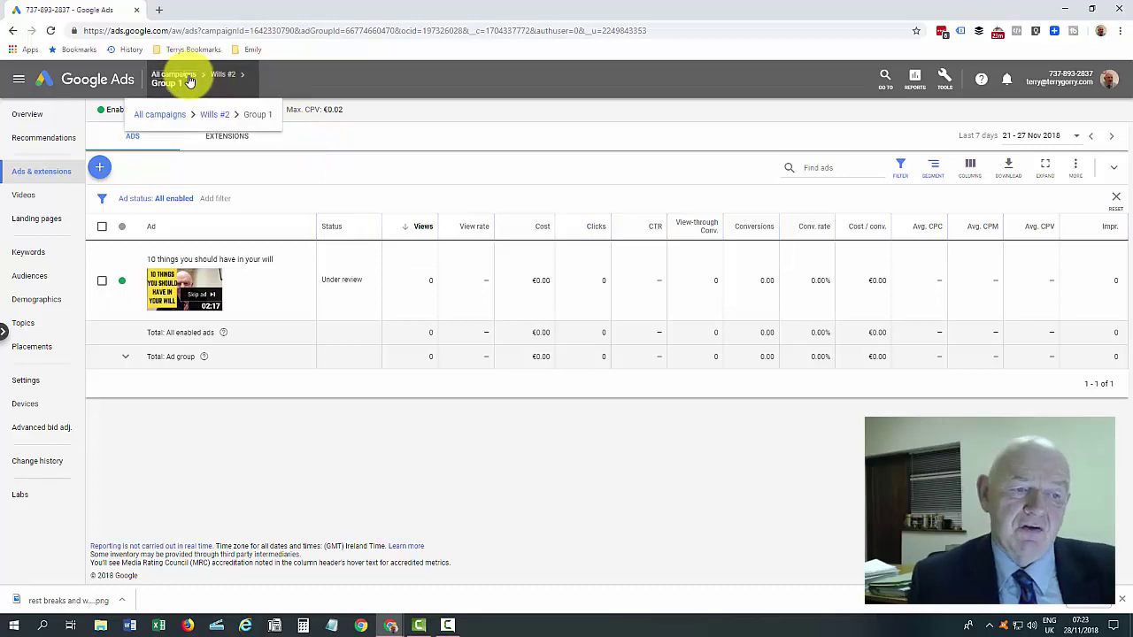
pyautogui.click(189, 78)
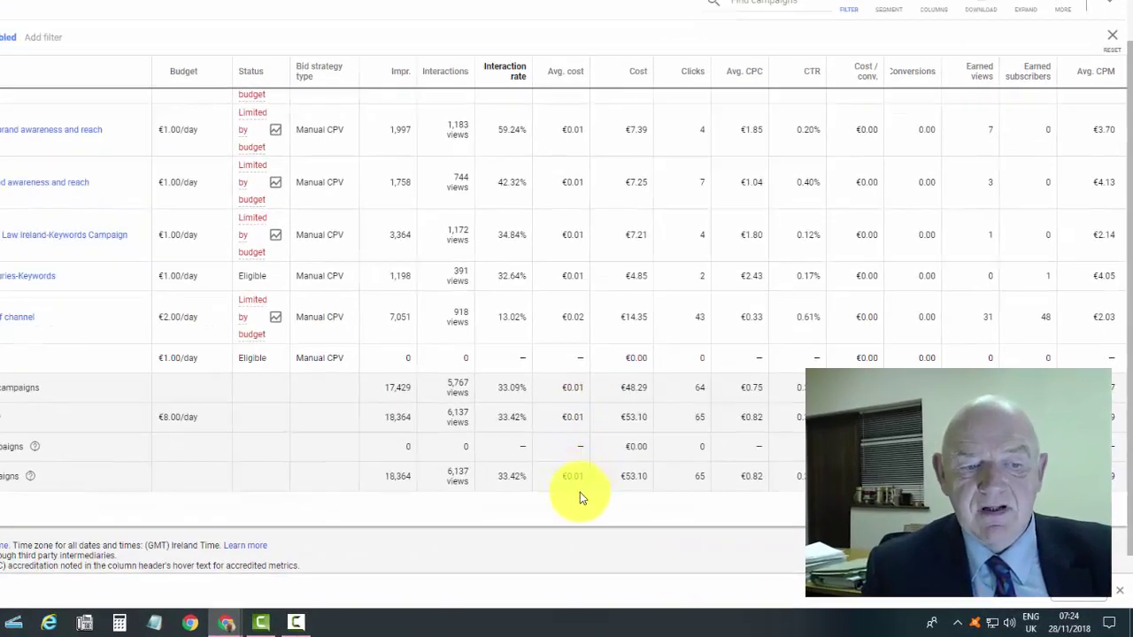
# Step: Review the budget, interaction, cost and click figures of all campaigns in the campaign list
pyautogui.scroll(2, 579, 497)
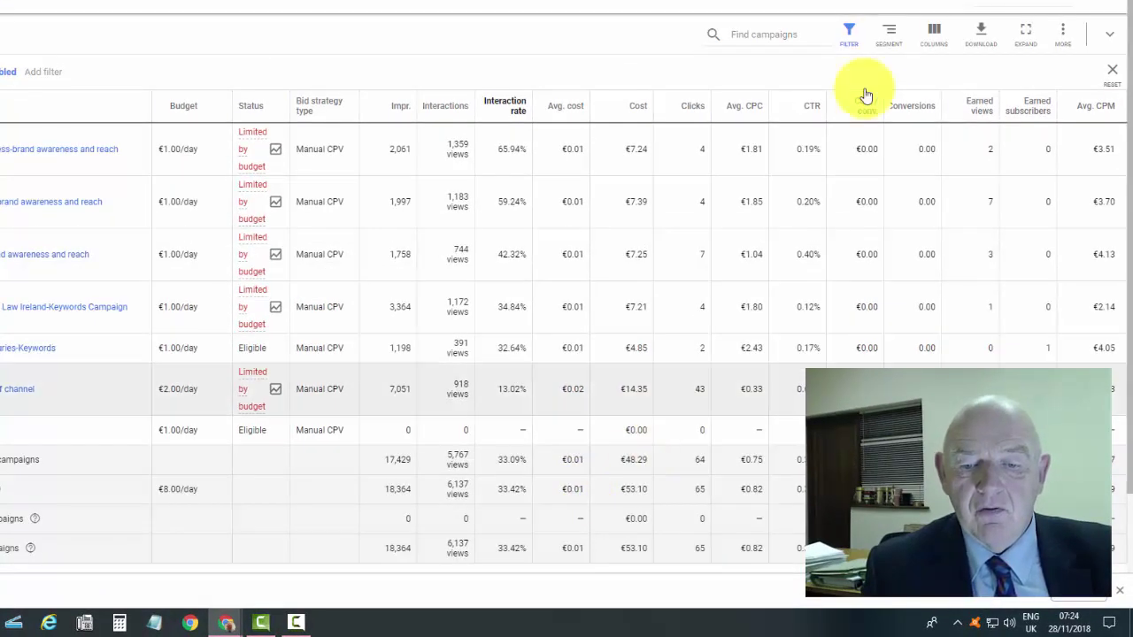
pyautogui.scroll(-1, 658, 425)
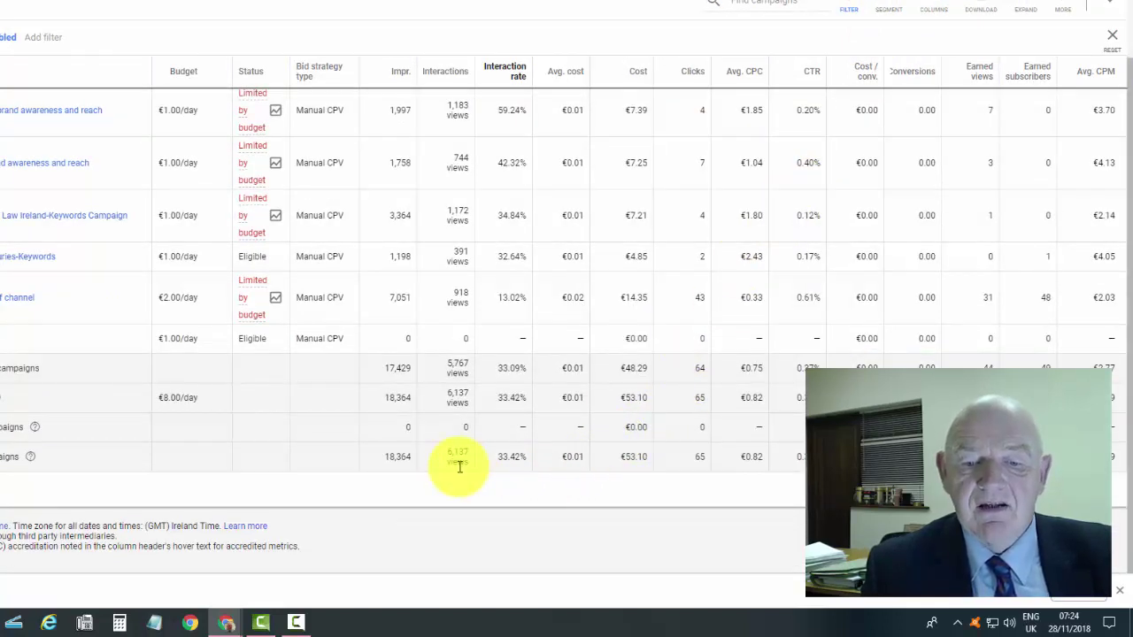
pyautogui.scroll(1, 459, 466)
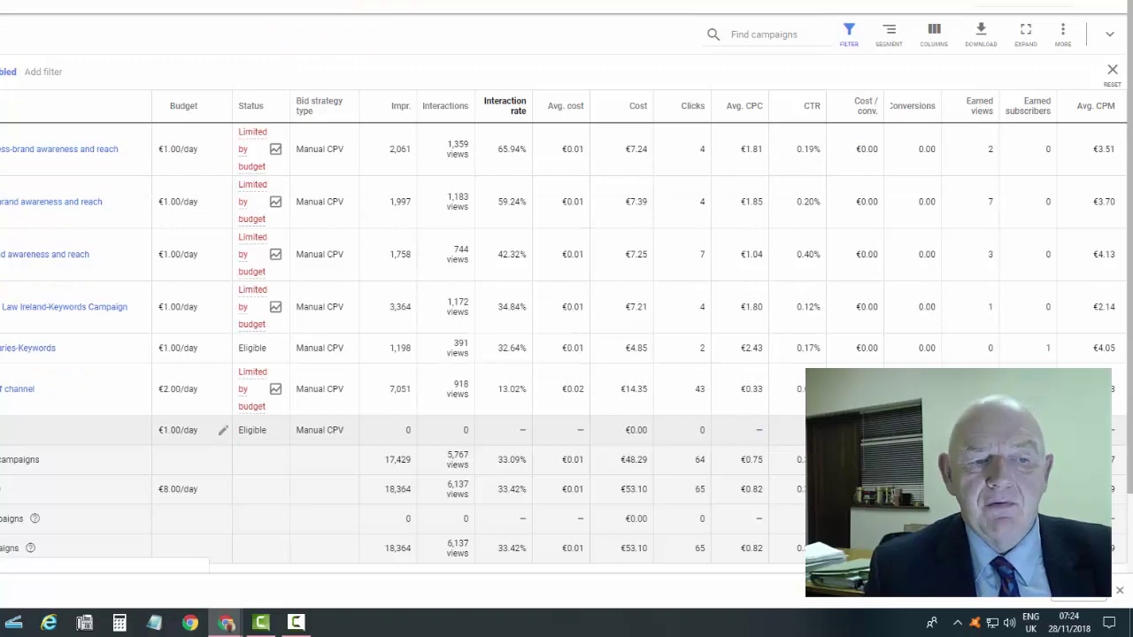
# Step: Open Group 1 in the Wills #2 campaign and check its ad and ad group settings
pyautogui.click(13, 430)
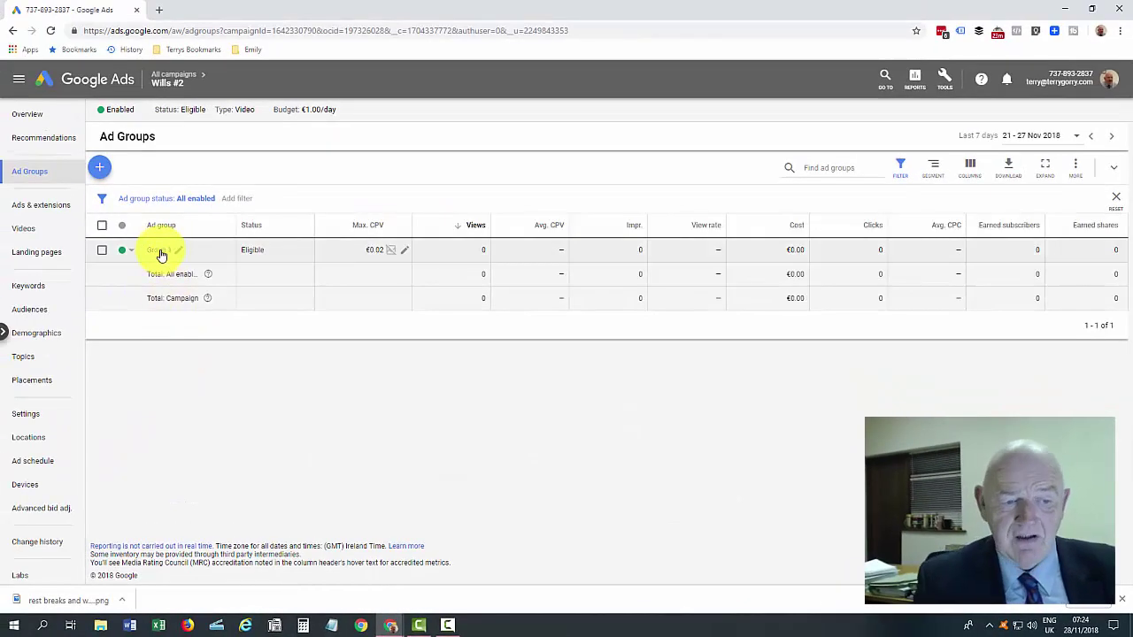
pyautogui.click(160, 252)
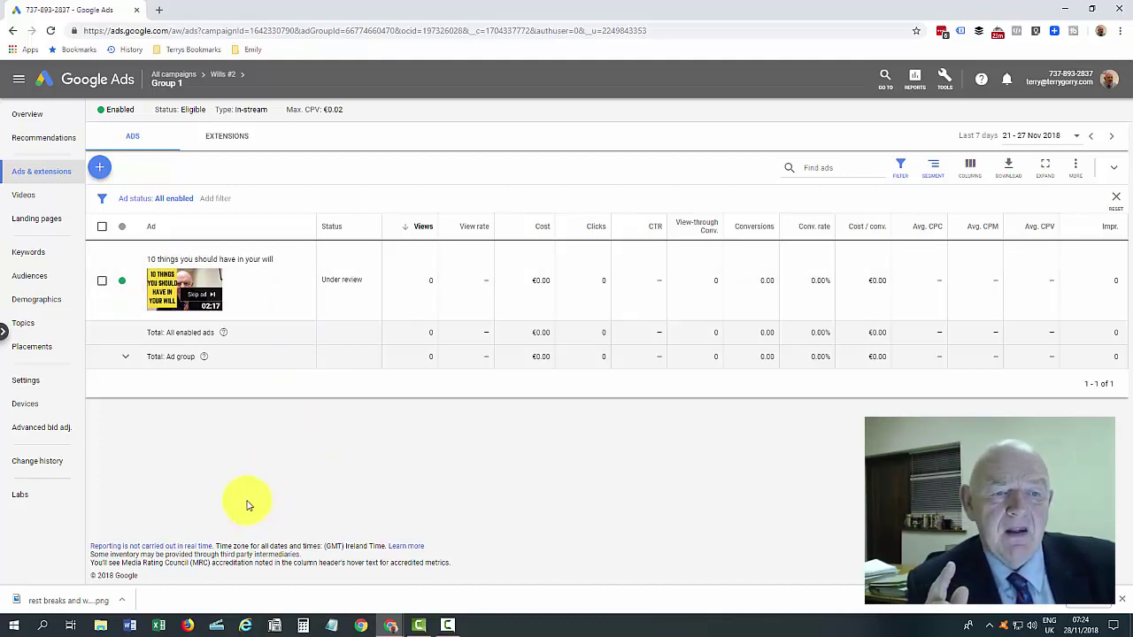
pyautogui.click(33, 383)
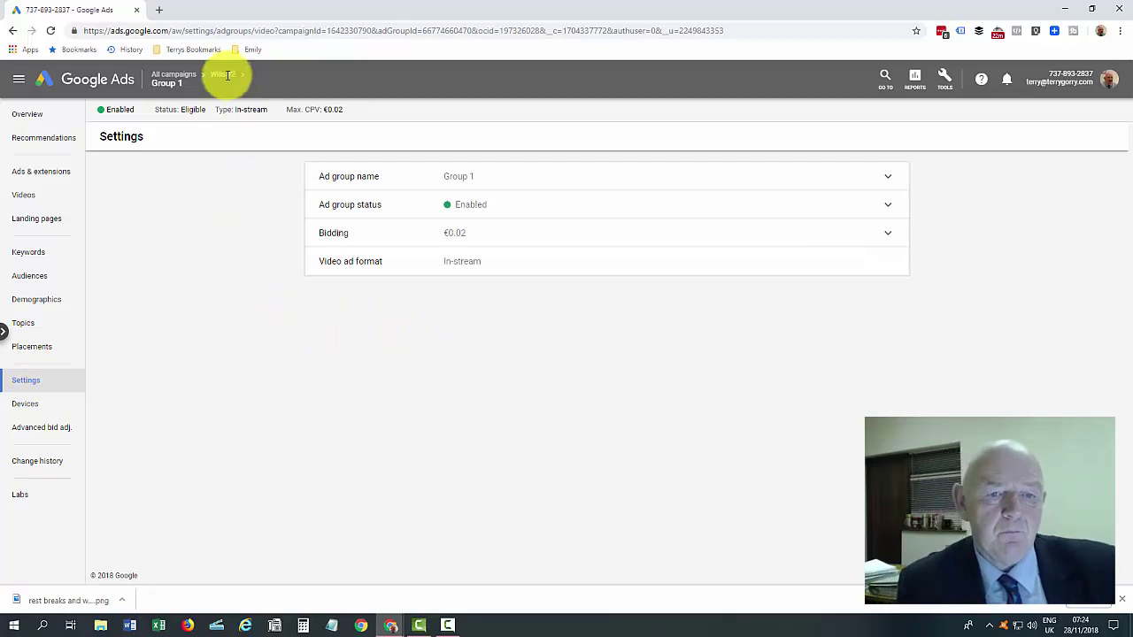
# Step: Return to all campaigns, open the Wills #2 campaign's settings and expand its frequency capping options
pyautogui.moveTo(228, 79)
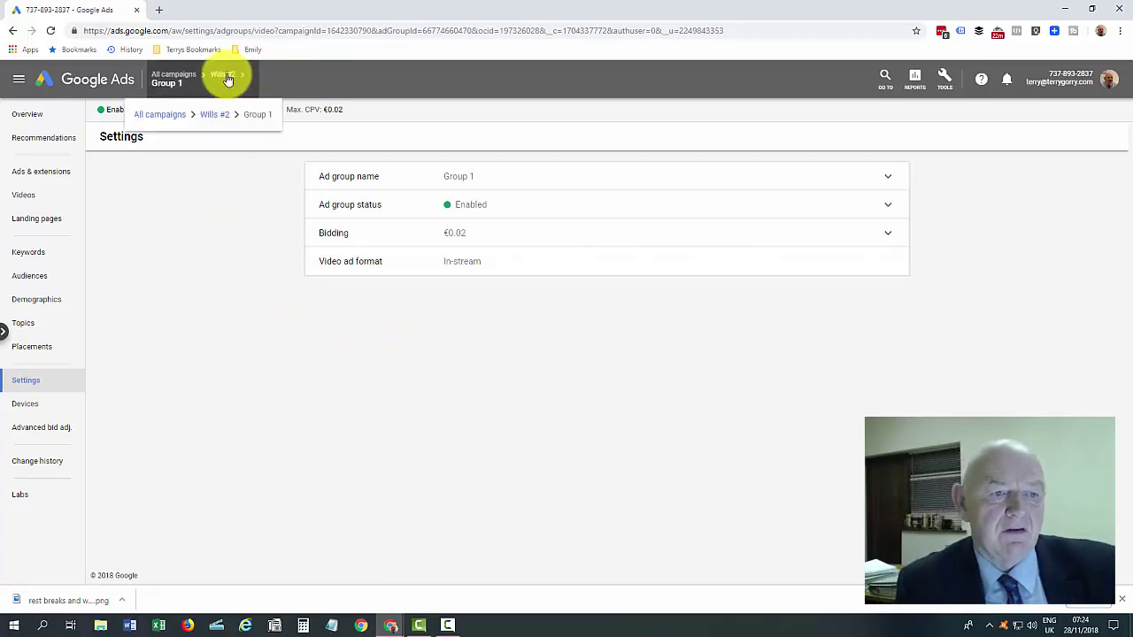
pyautogui.click(183, 77)
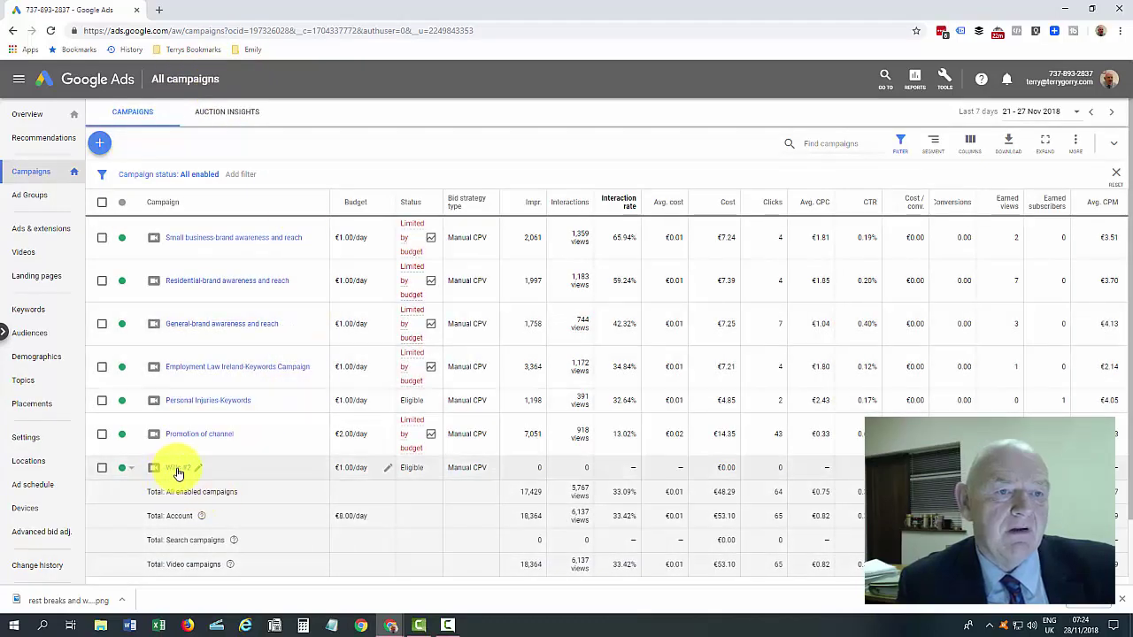
pyautogui.click(178, 469)
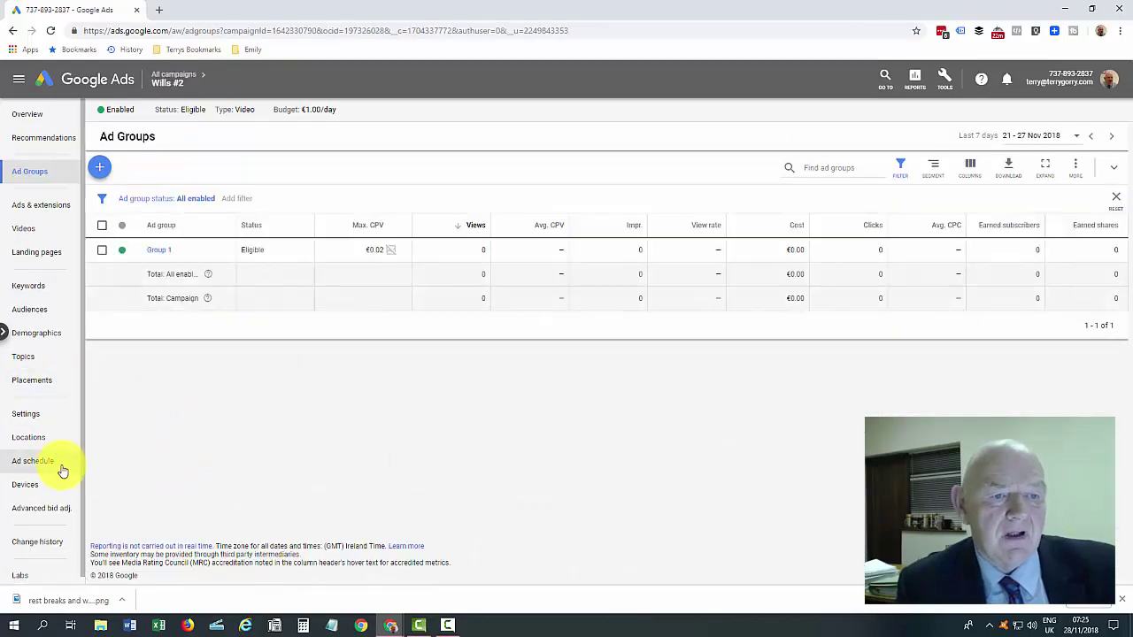
pyautogui.click(31, 415)
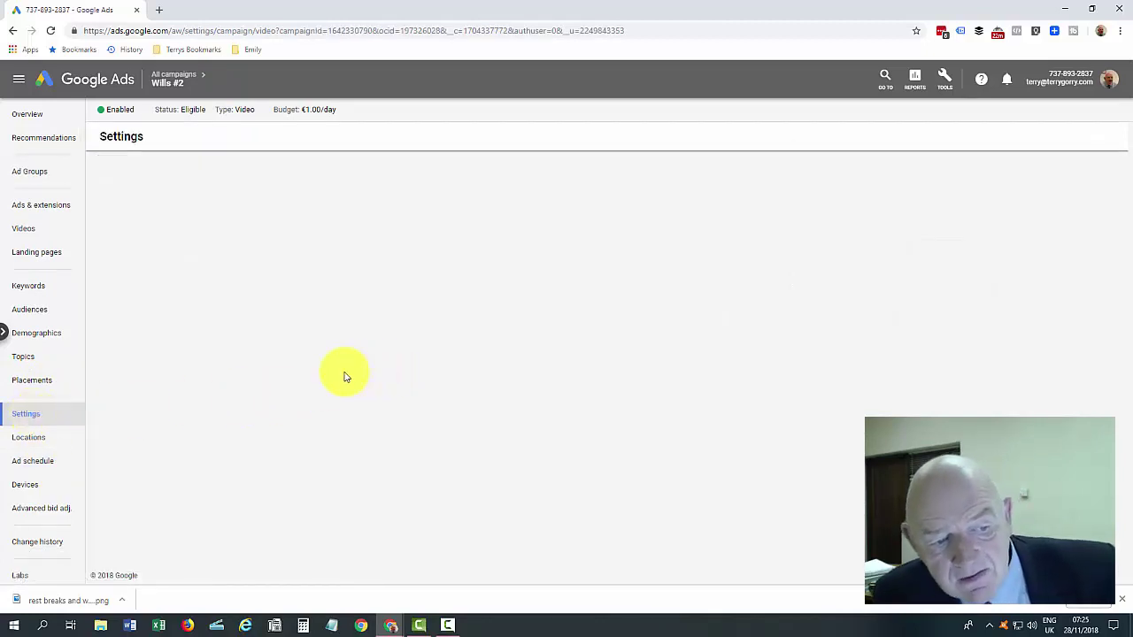
pyautogui.scroll(-2, 513, 372)
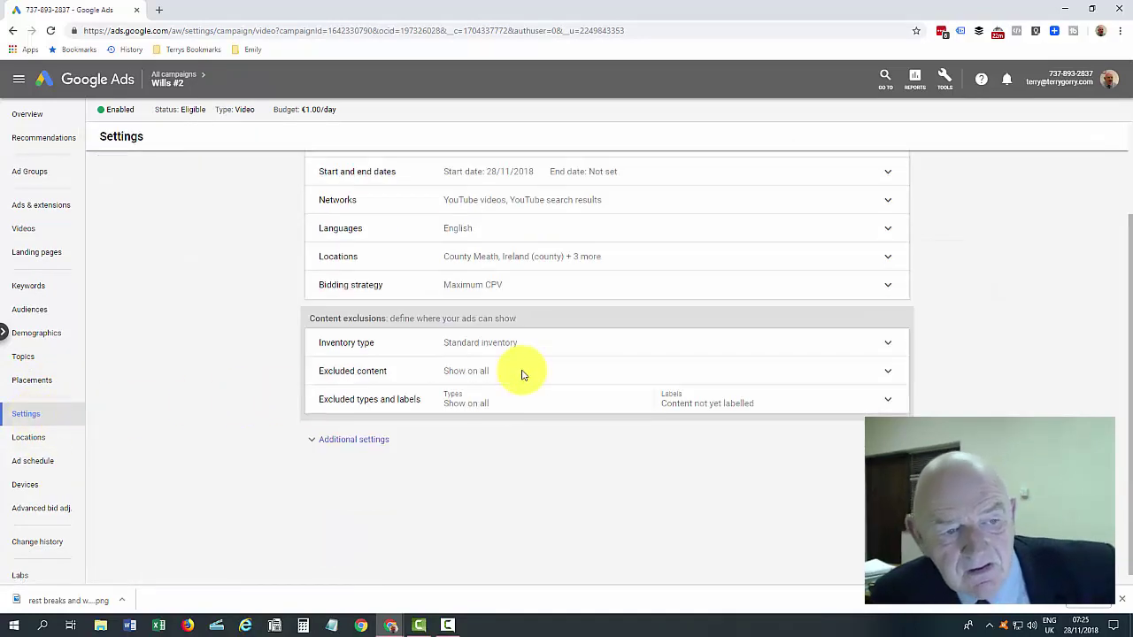
pyautogui.click(357, 441)
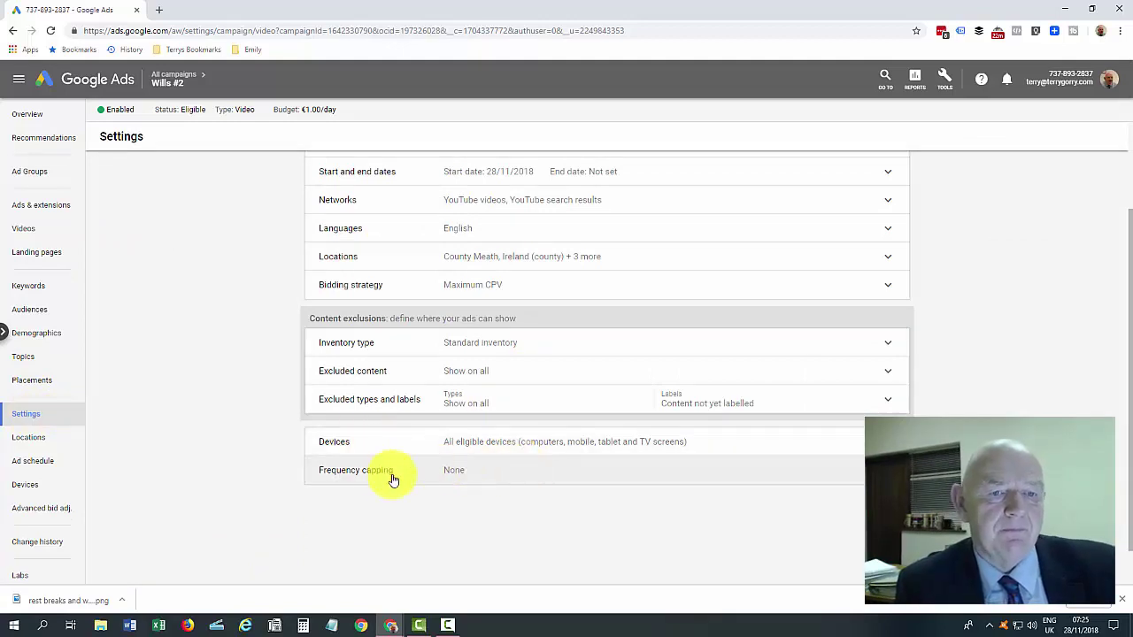
pyautogui.click(363, 472)
pyautogui.scroll(-2, 566, 491)
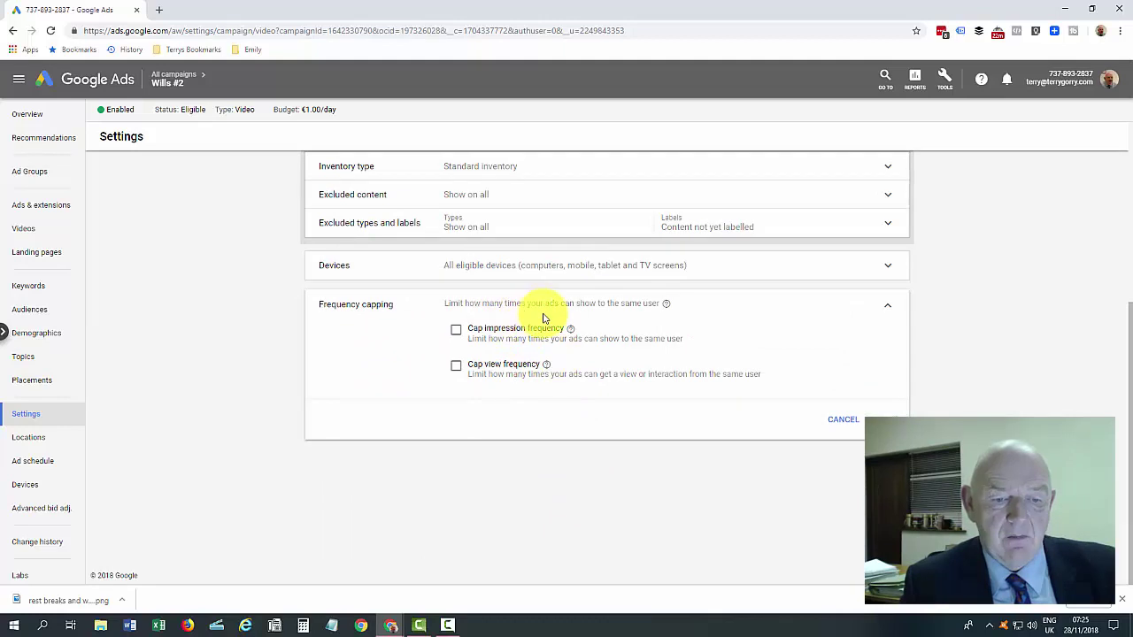
# Step: Enable the impression frequency cap with 2 impressions per day at ad level
pyautogui.click(456, 331)
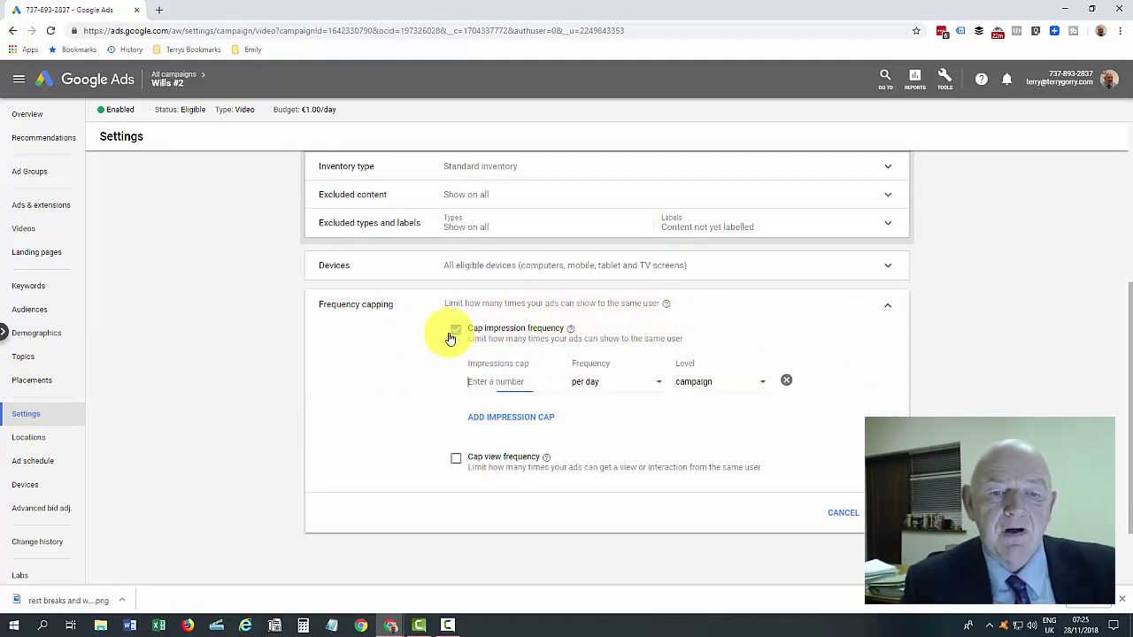
pyautogui.click(520, 382)
pyautogui.write('32')
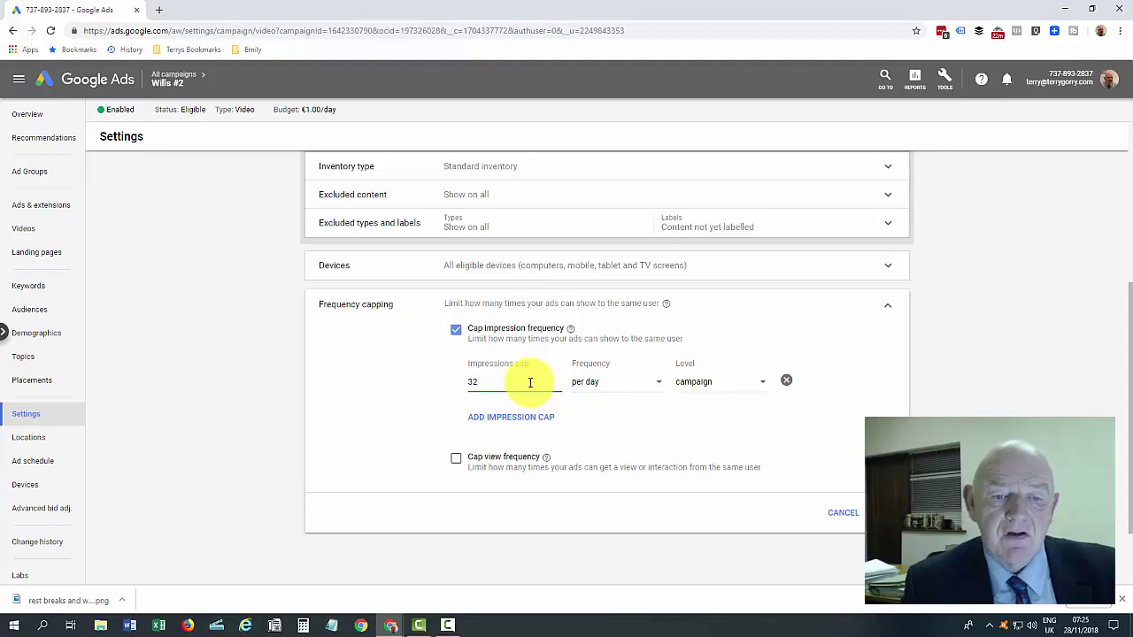
pyautogui.press('BackSpace')
pyautogui.press('BackSpace')
pyautogui.write('2')
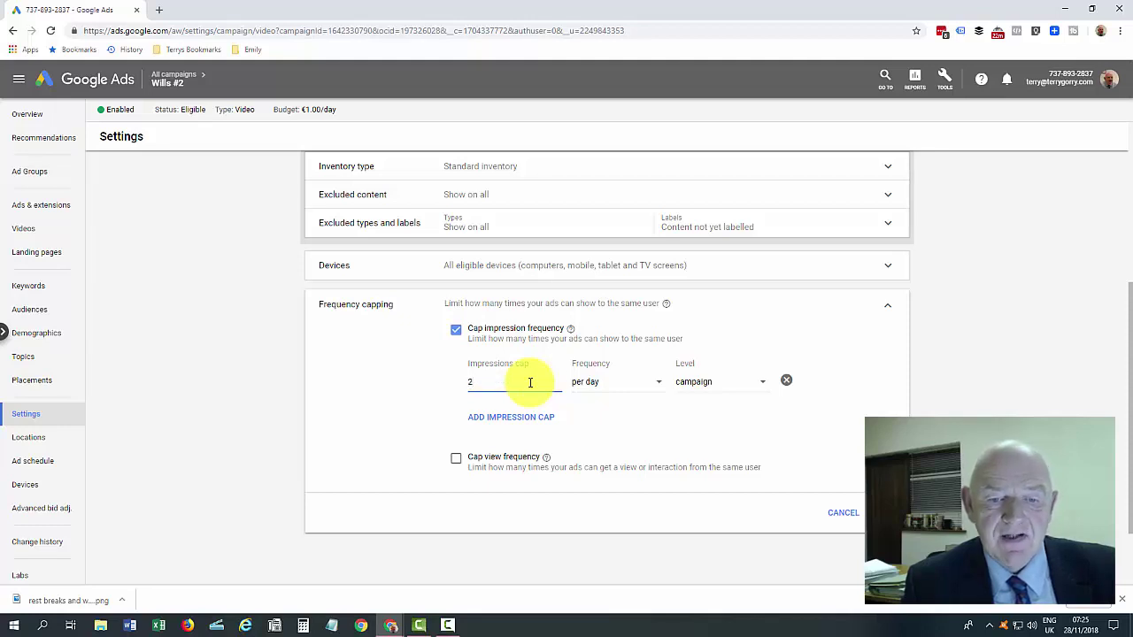
pyautogui.click(698, 386)
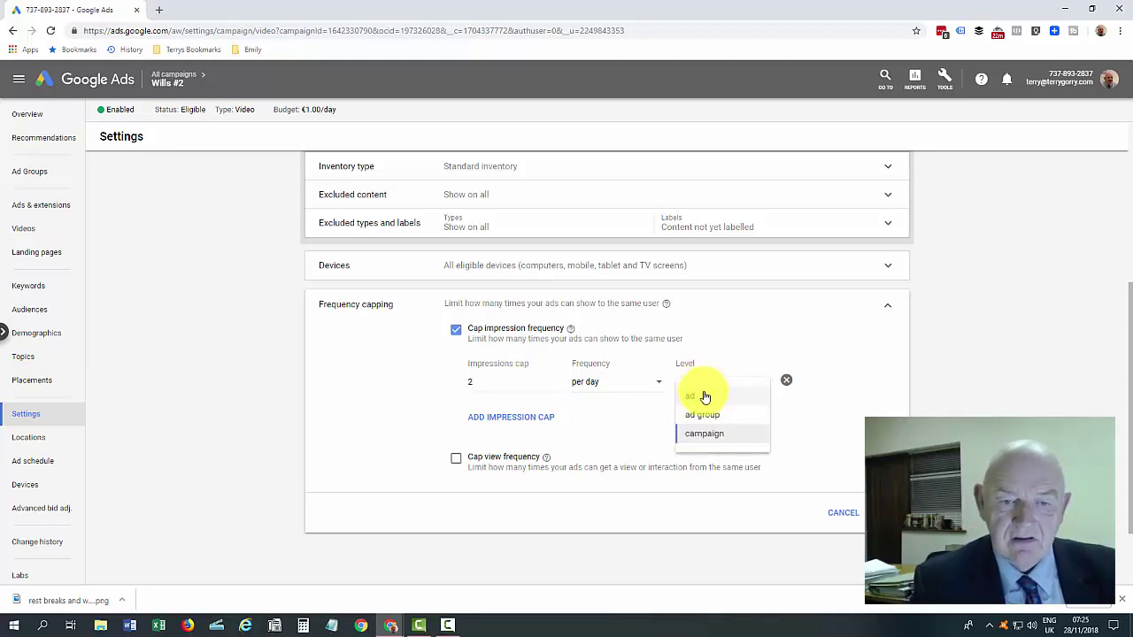
pyautogui.click(702, 396)
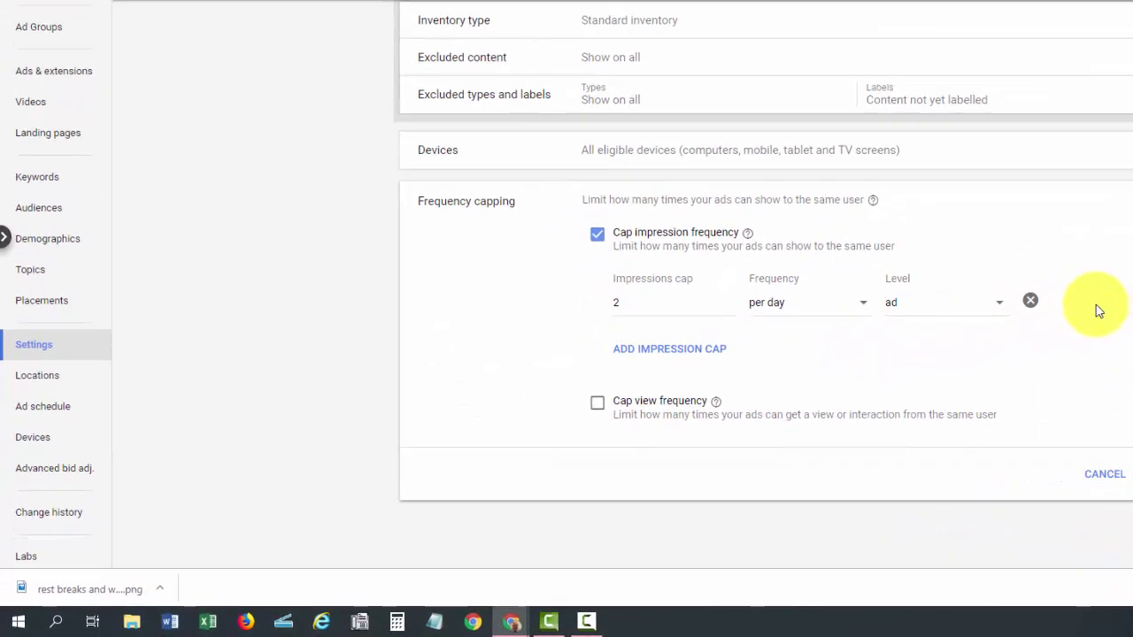
# Step: Enable the view frequency cap with 2 views per day at ad level and close the frequency capping settings
pyautogui.click(598, 409)
pyautogui.click(662, 469)
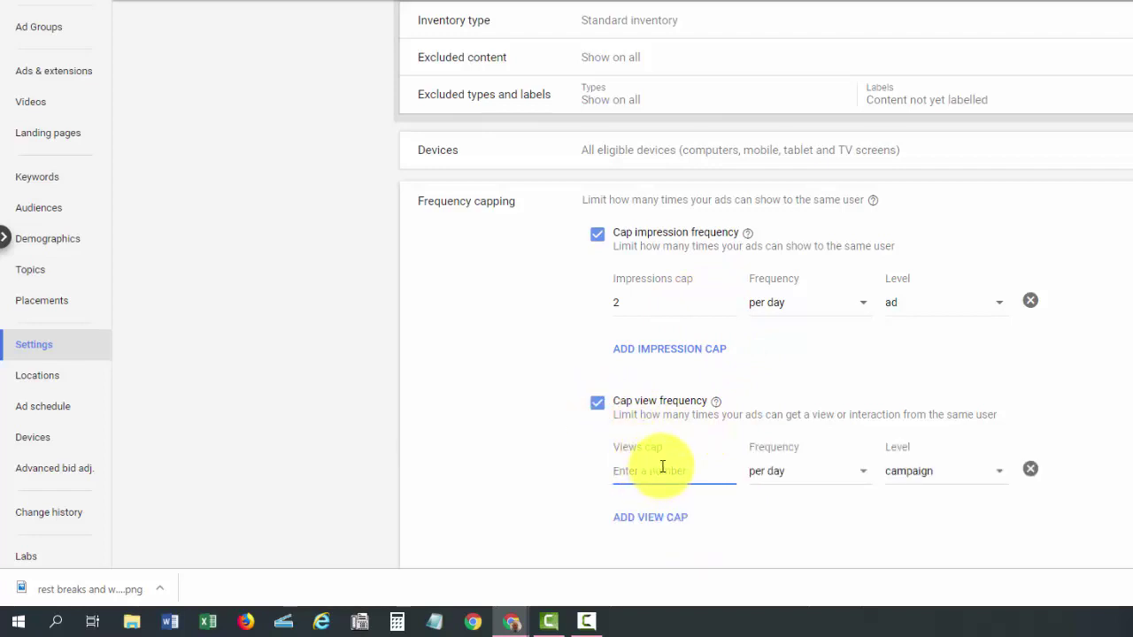
pyautogui.write('2')
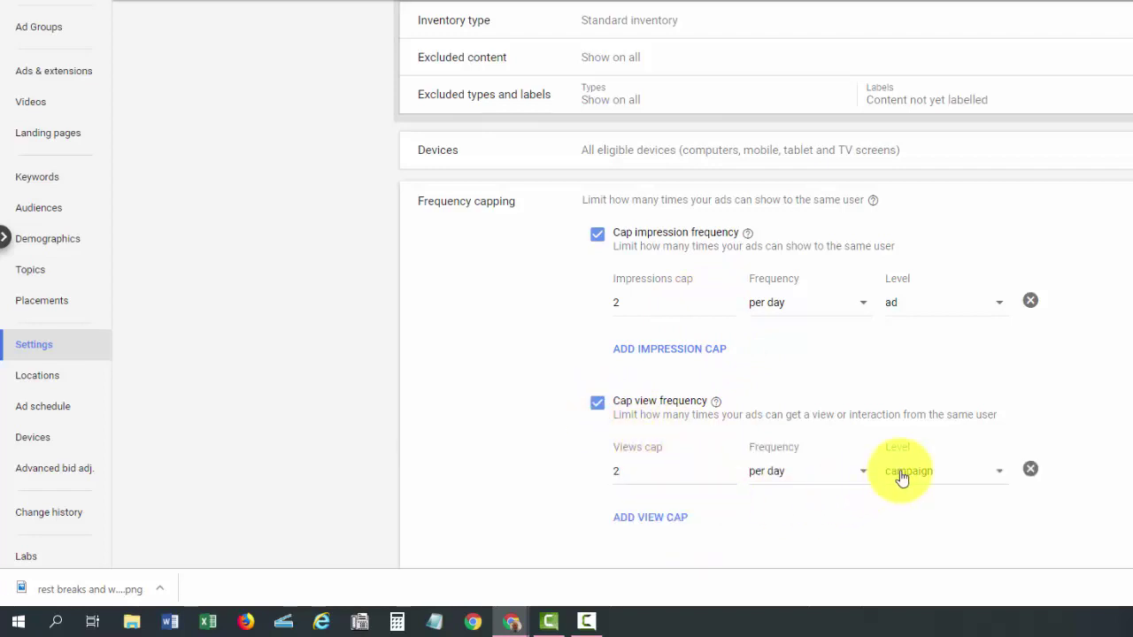
pyautogui.click(902, 478)
pyautogui.click(902, 489)
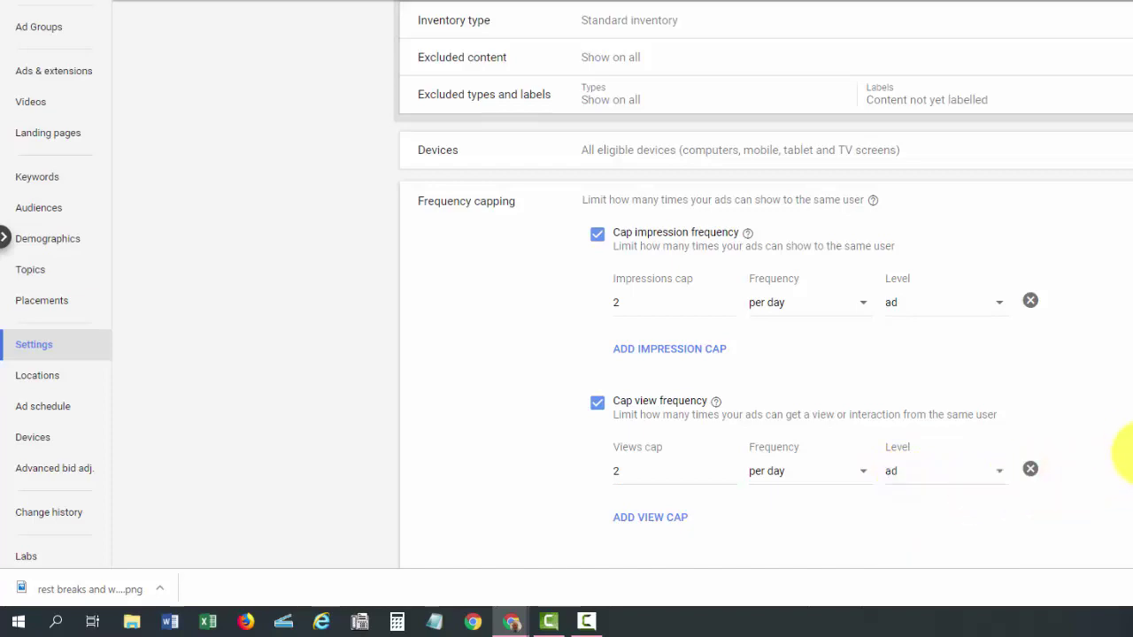
pyautogui.scroll(-1, 1120, 425)
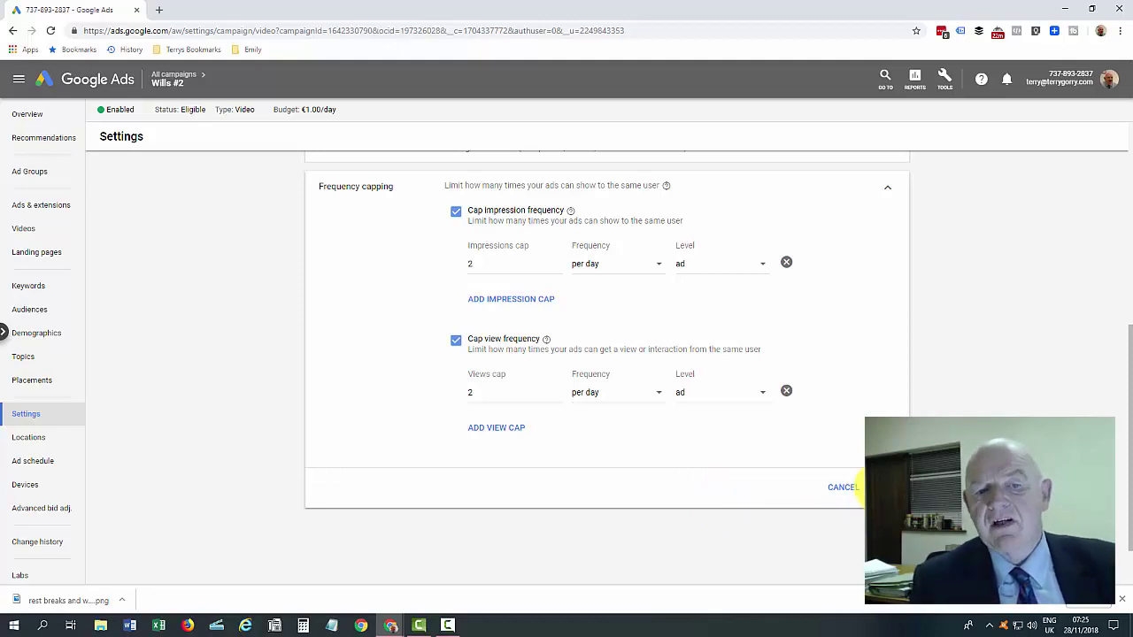
pyautogui.click(844, 487)
pyautogui.scroll(2, 664, 511)
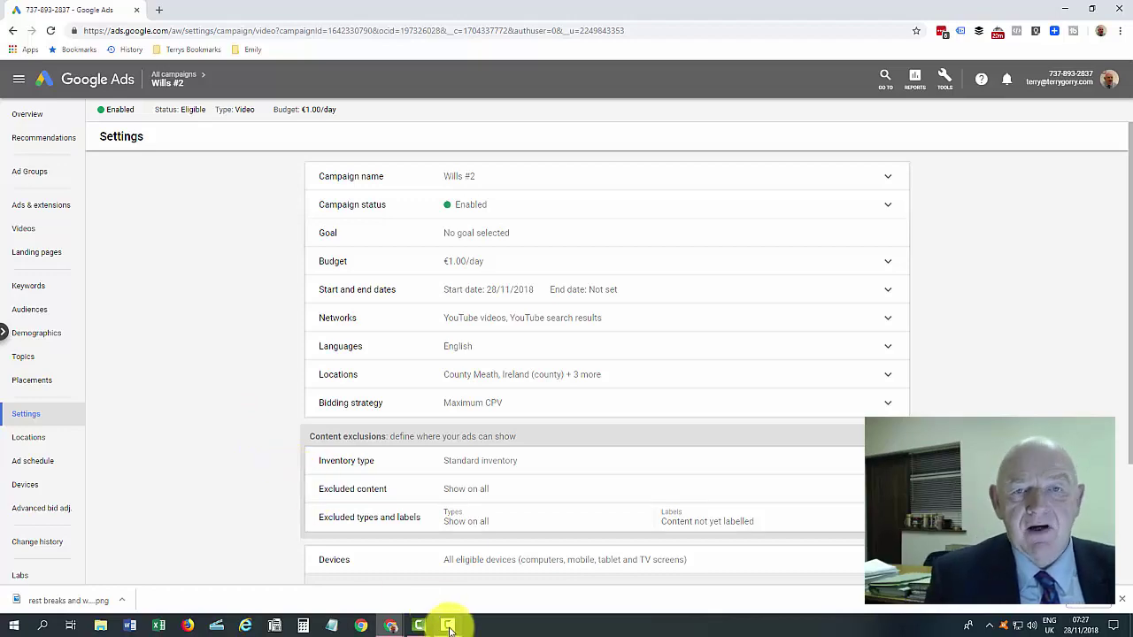
# Step: Check the Wills #2 campaign's status, impressions and views in the campaign list
pyautogui.moveTo(449, 620)
pyautogui.moveTo(480, 596)
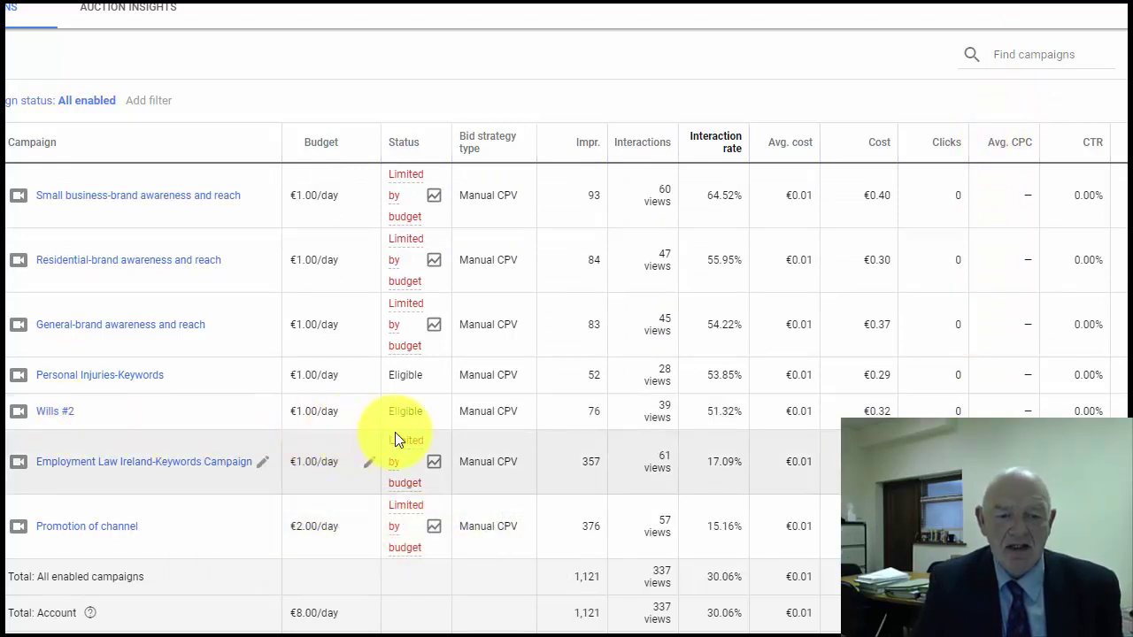
pyautogui.moveTo(396, 433)
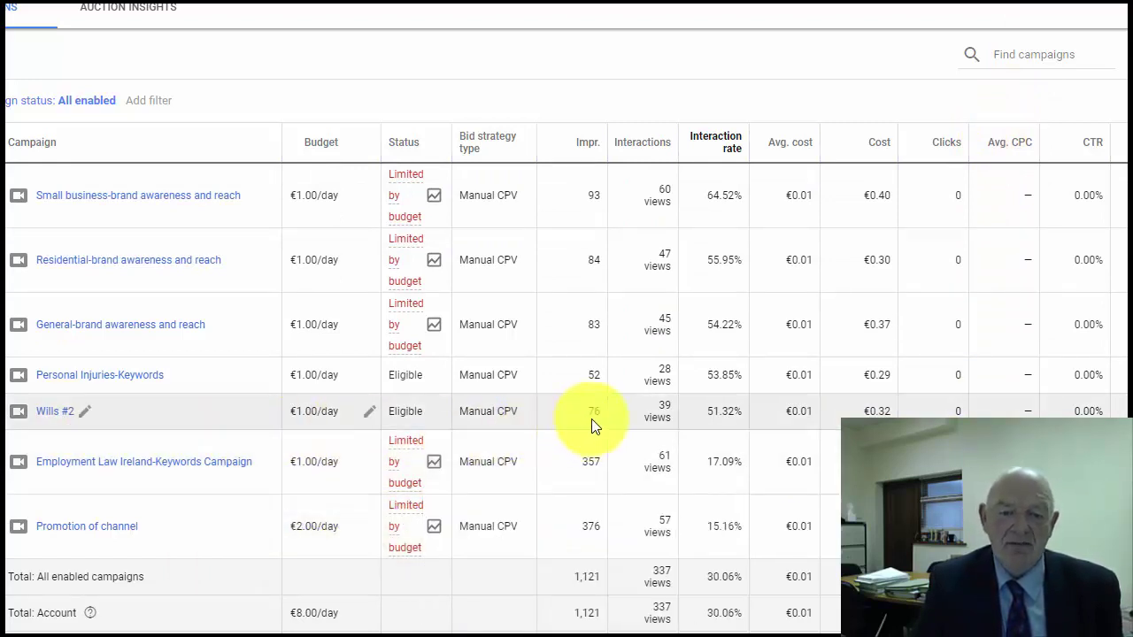